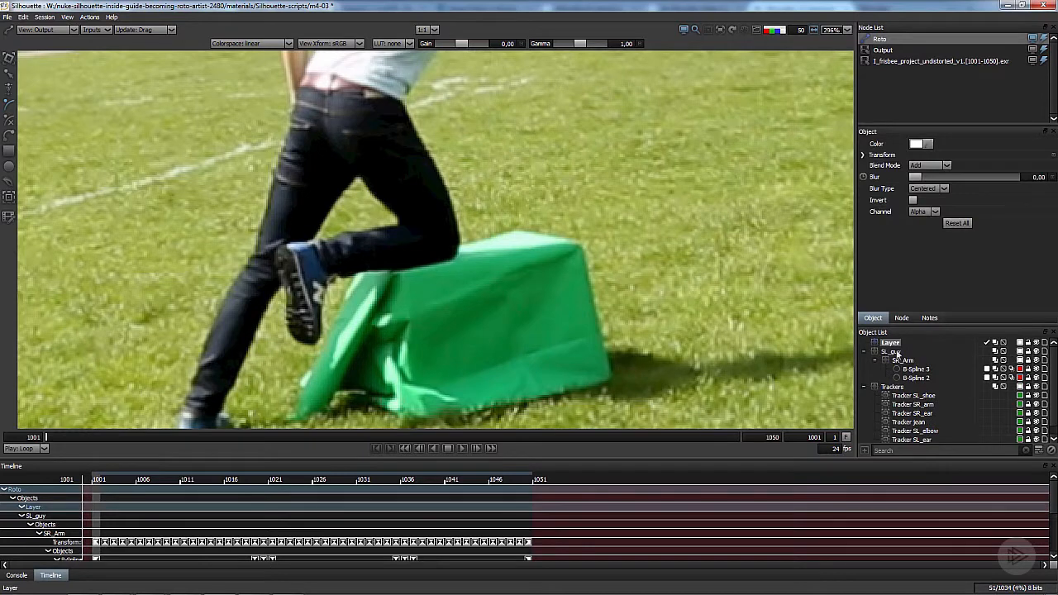
Nest the empty layer inside SL_guy and rename it SR_Leg.
{"action": "left_click_drag", "start_coordinate": [891, 343], "coordinate": [894, 352]}
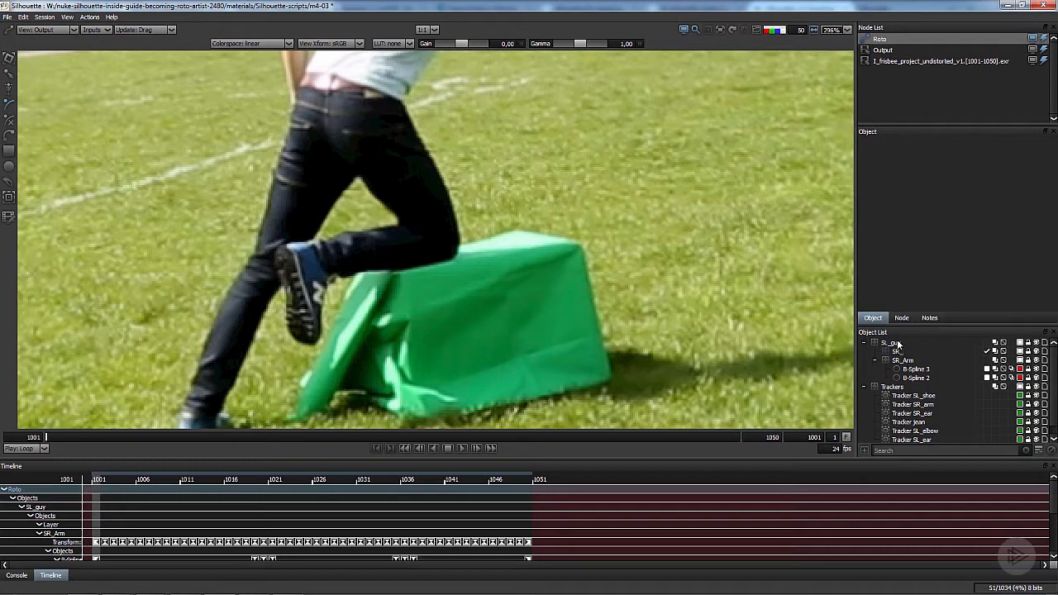
{"action": "key", "text": "Return"}
{"action": "left_click_drag", "start_coordinate": [338, 159], "coordinate": [376, 172]}
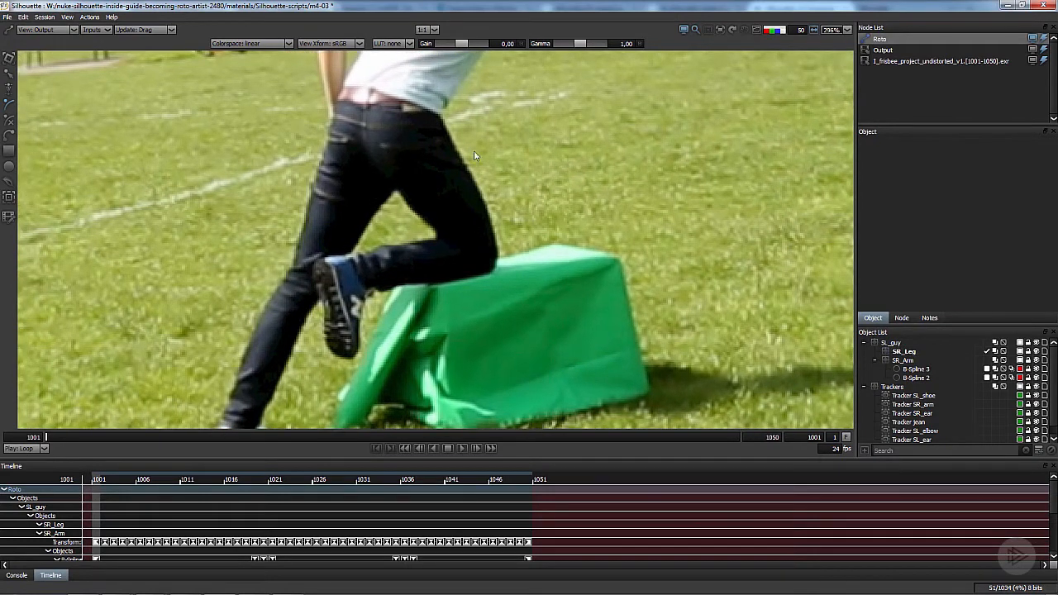
Match-move the SR_Leg layer to the Tracker jean data using position on the X and Y axes.
{"action": "scroll", "coordinate": [1053, 377], "scroll_direction": "down", "scroll_amount": 1}
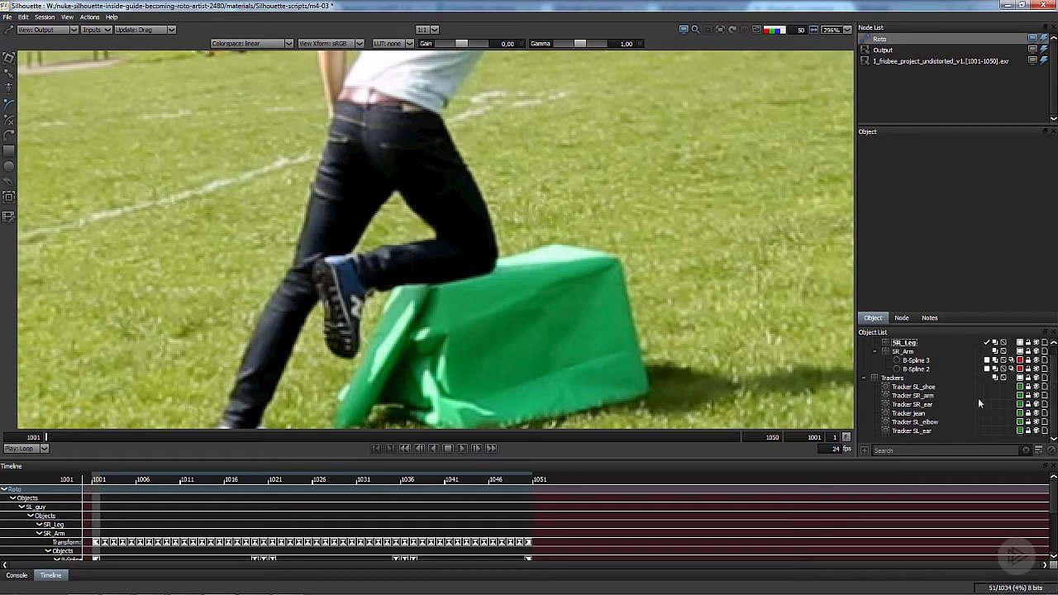
{"action": "left_click", "coordinate": [910, 413]}
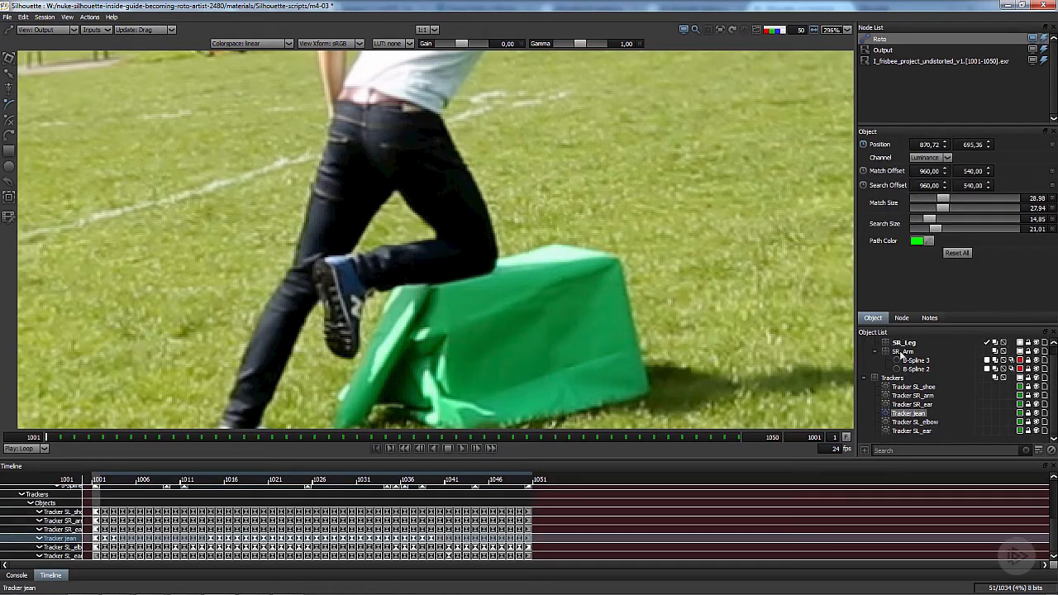
{"action": "left_click", "coordinate": [906, 343]}
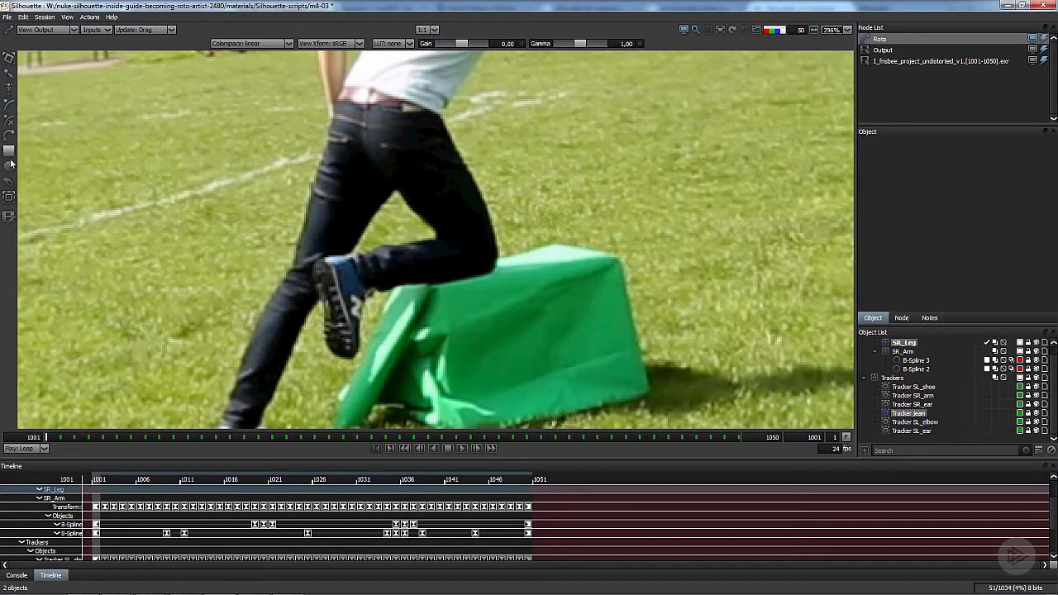
{"action": "left_click", "coordinate": [8, 197]}
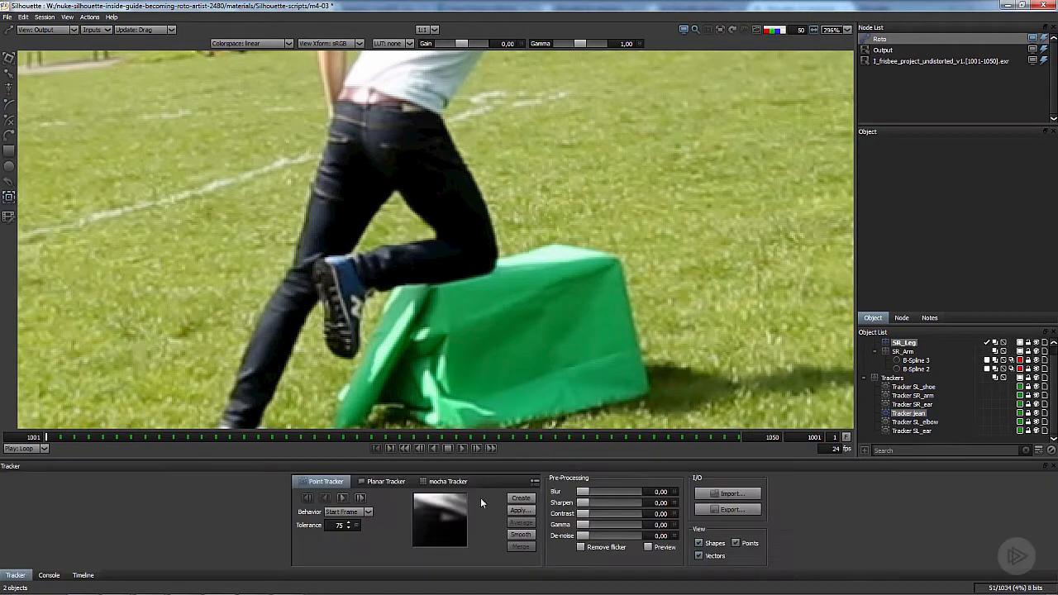
{"action": "left_click", "coordinate": [518, 510]}
{"action": "left_click", "coordinate": [519, 333]}
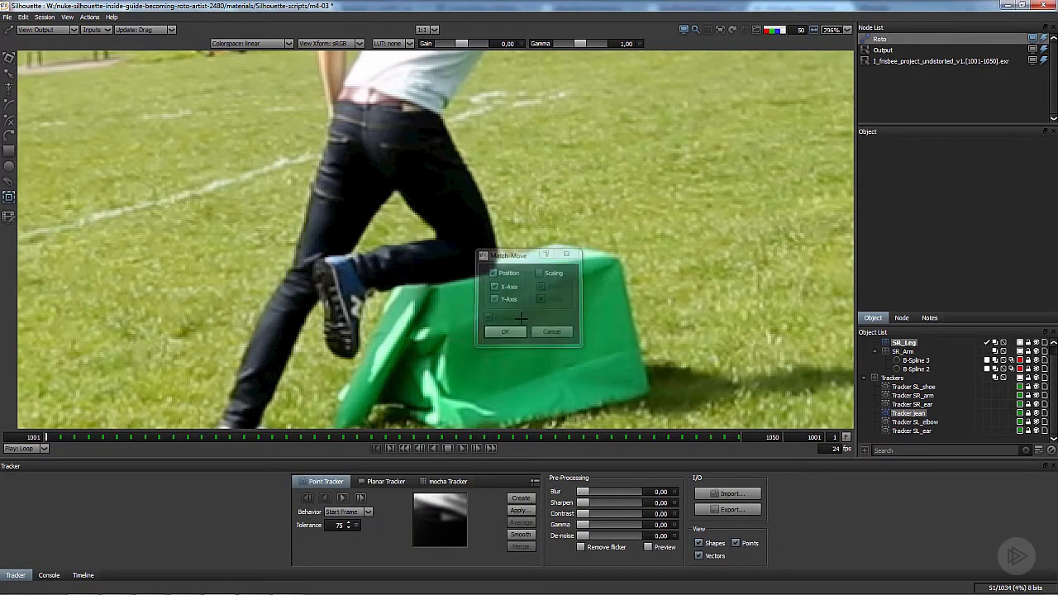
{"action": "left_click", "coordinate": [904, 343]}
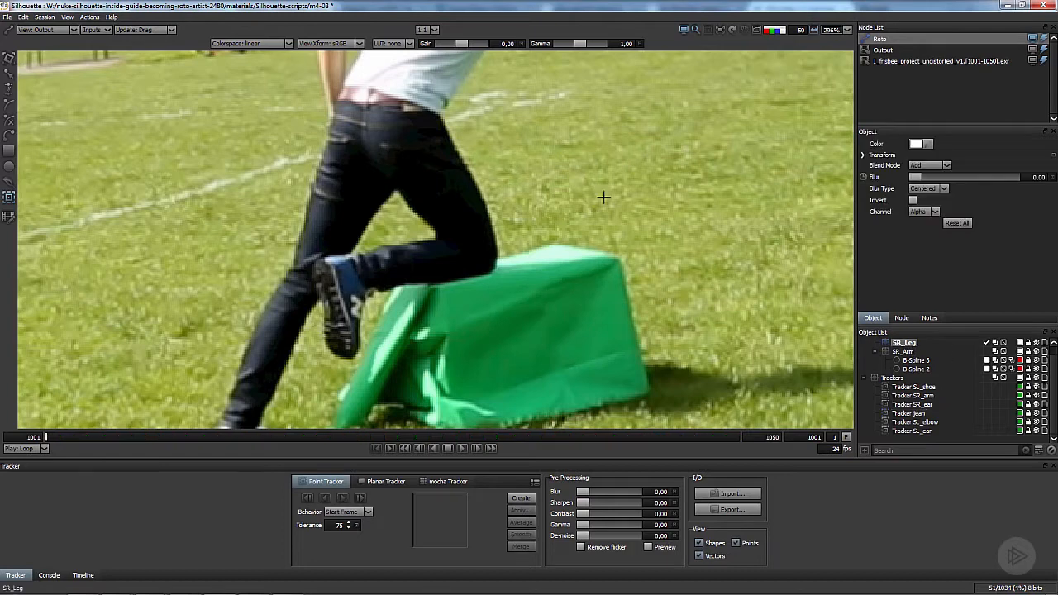
Review the stabilized leg footage by playing it and scrubbing to frame 1016 and back to frame 1001.
{"action": "left_click", "coordinate": [463, 449]}
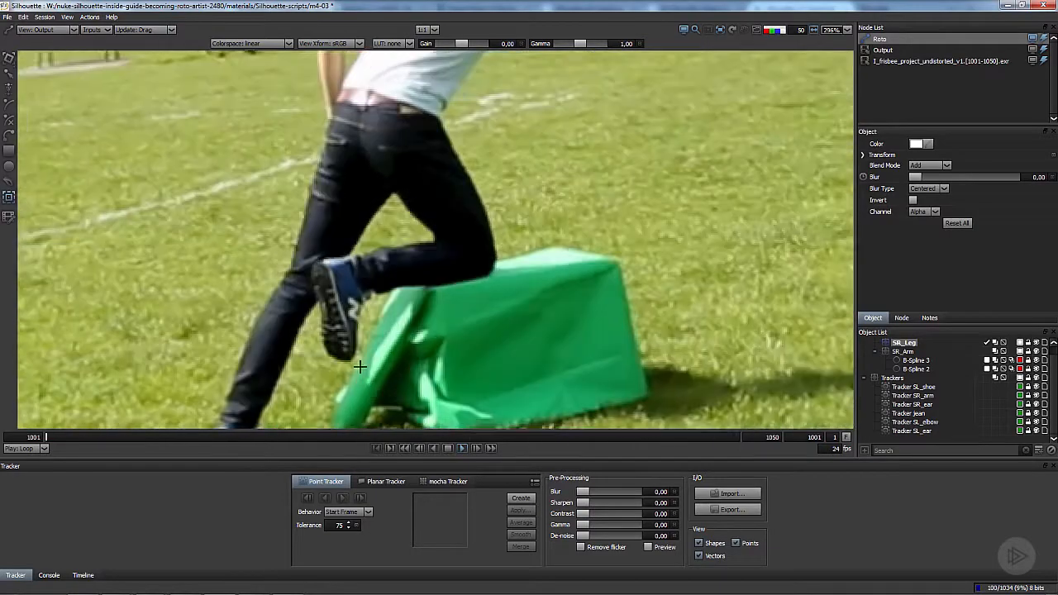
{"action": "left_click", "coordinate": [462, 448]}
{"action": "left_click", "coordinate": [252, 437]}
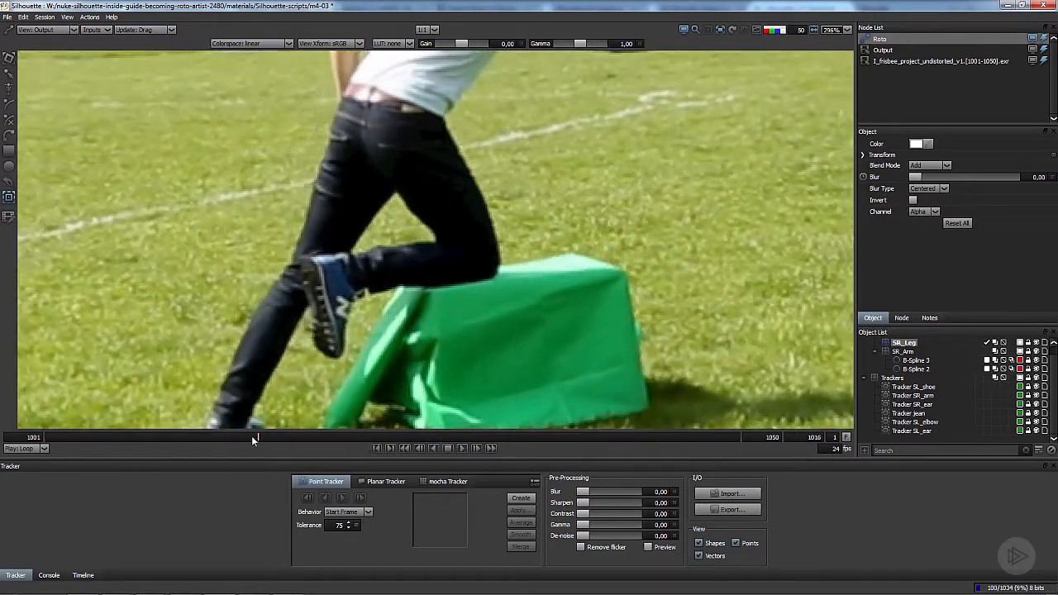
{"action": "left_click_drag", "start_coordinate": [252, 437], "coordinate": [44, 437]}
Start a B-spline in SR_Leg along the upper edge of the bent lower leg, from the ankle to the knee.
{"action": "left_click_drag", "start_coordinate": [215, 267], "coordinate": [182, 235]}
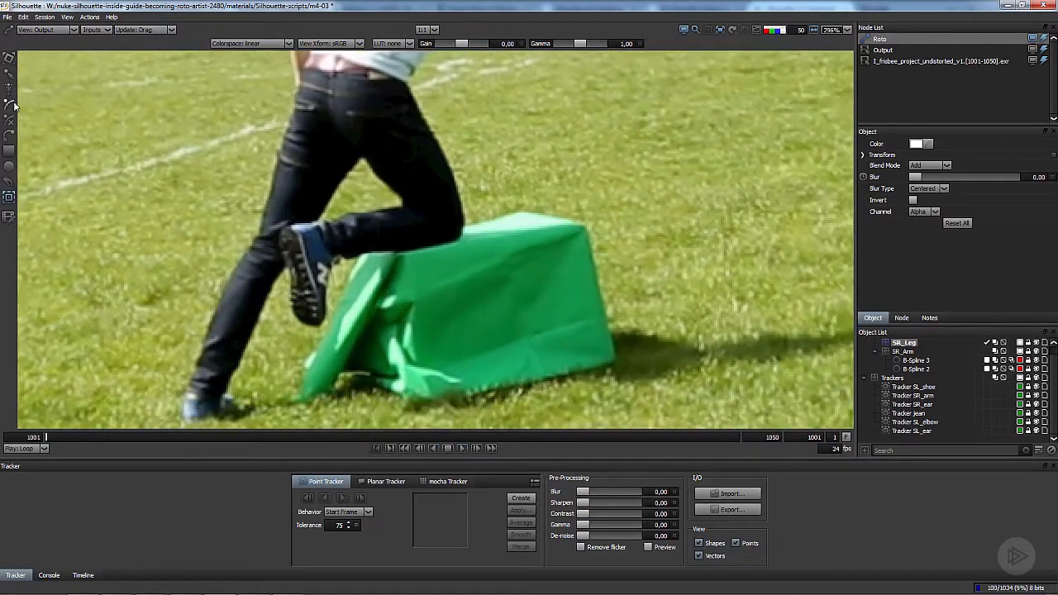
{"action": "left_click", "coordinate": [11, 104]}
{"action": "scroll", "coordinate": [389, 257], "scroll_direction": "up", "scroll_amount": 2}
{"action": "left_click_drag", "start_coordinate": [386, 246], "coordinate": [449, 272]}
{"action": "scroll", "coordinate": [369, 240], "scroll_direction": "up", "scroll_amount": 5}
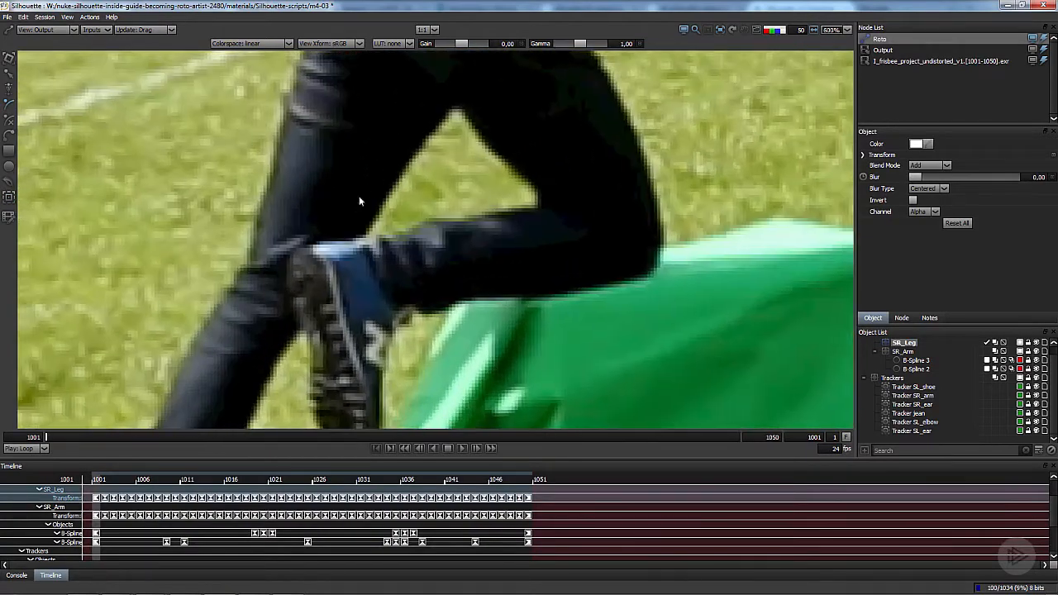
{"action": "left_click", "coordinate": [387, 235]}
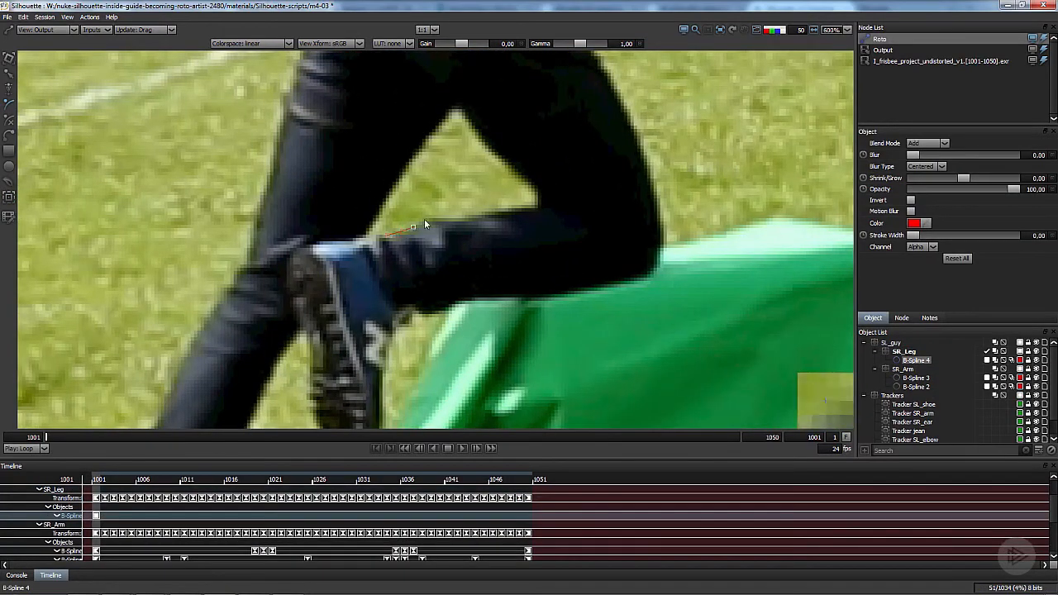
{"action": "left_click", "coordinate": [468, 218]}
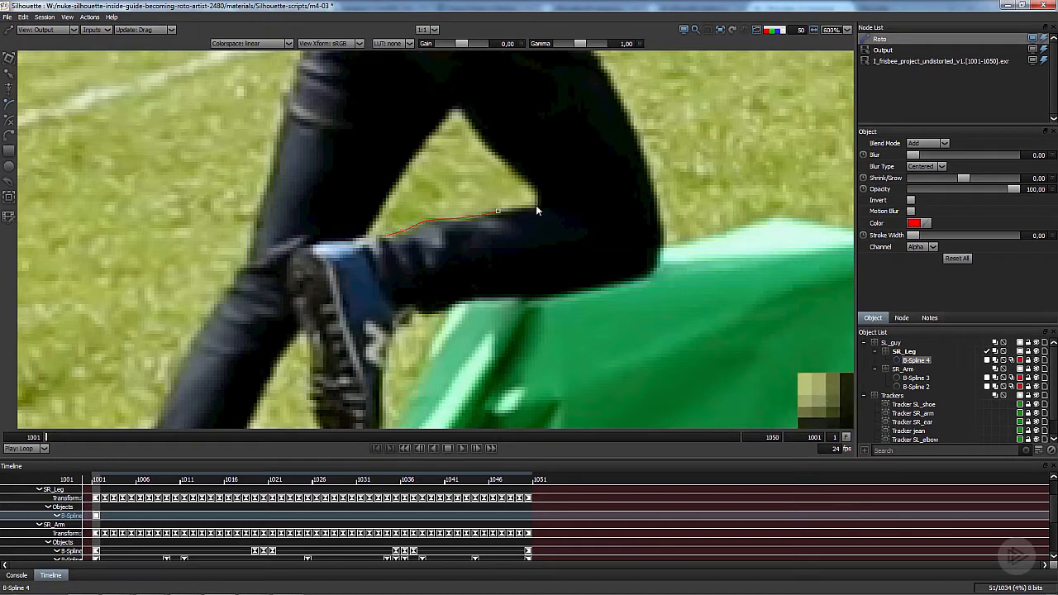
{"action": "left_click", "coordinate": [535, 205]}
{"action": "left_click", "coordinate": [660, 209]}
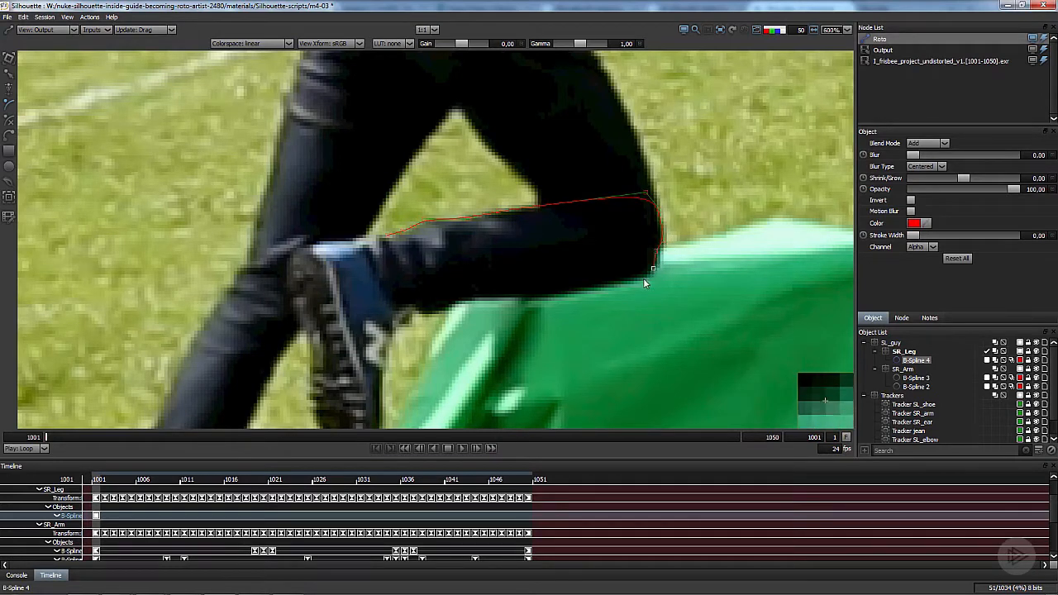
{"action": "scroll", "coordinate": [635, 284], "scroll_direction": "up", "scroll_amount": 2}
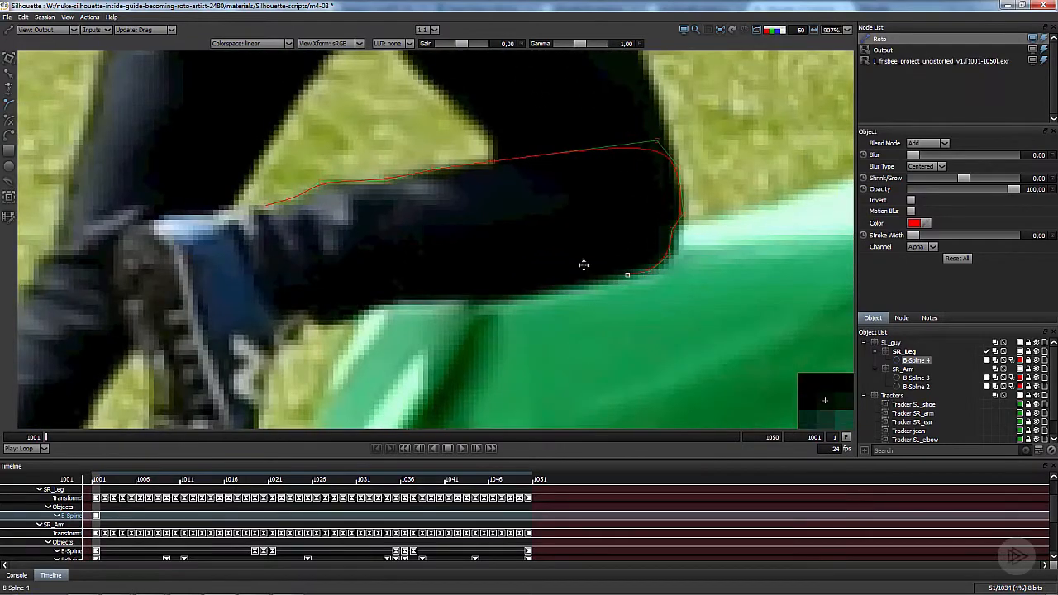
{"action": "scroll", "coordinate": [584, 264], "scroll_direction": "up", "scroll_amount": 1}
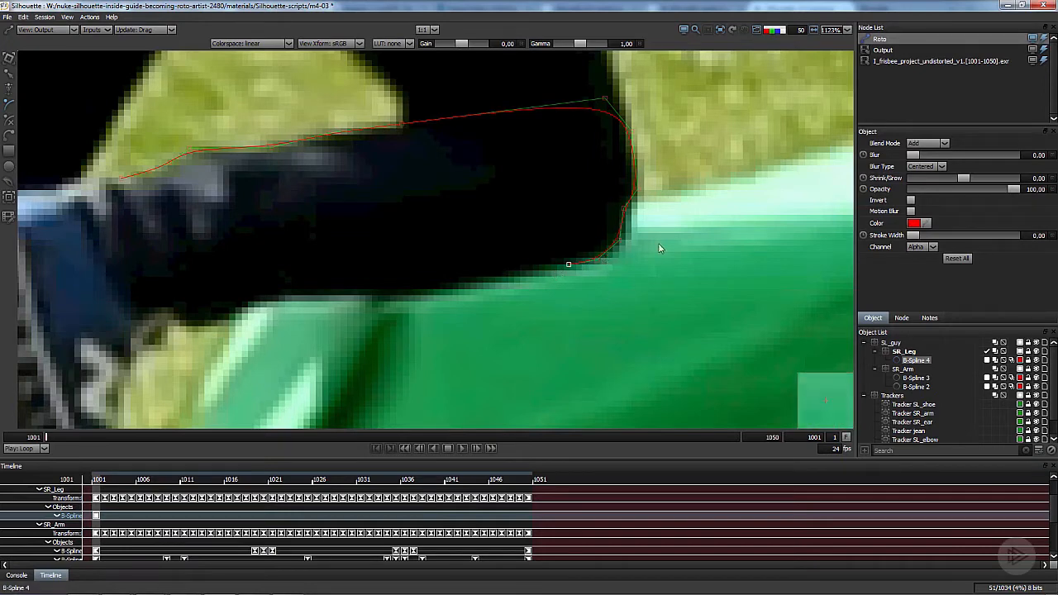
{"action": "left_click_drag", "start_coordinate": [590, 283], "coordinate": [579, 254]}
{"action": "scroll", "coordinate": [545, 226], "scroll_direction": "down", "scroll_amount": 1}
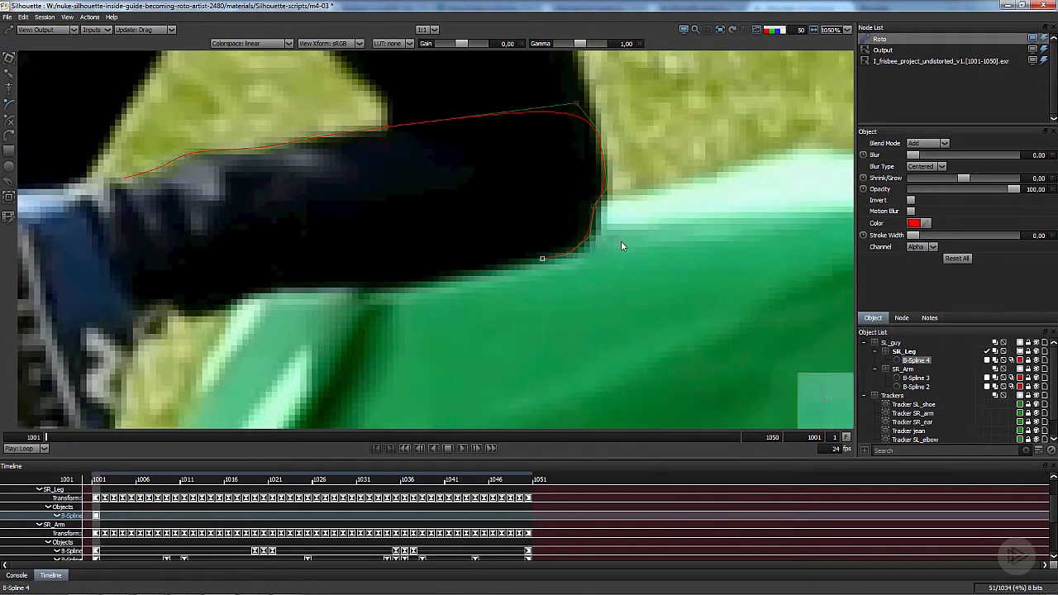
{"action": "left_click_drag", "start_coordinate": [647, 233], "coordinate": [610, 279]}
{"action": "scroll", "coordinate": [592, 257], "scroll_direction": "down", "scroll_amount": 1}
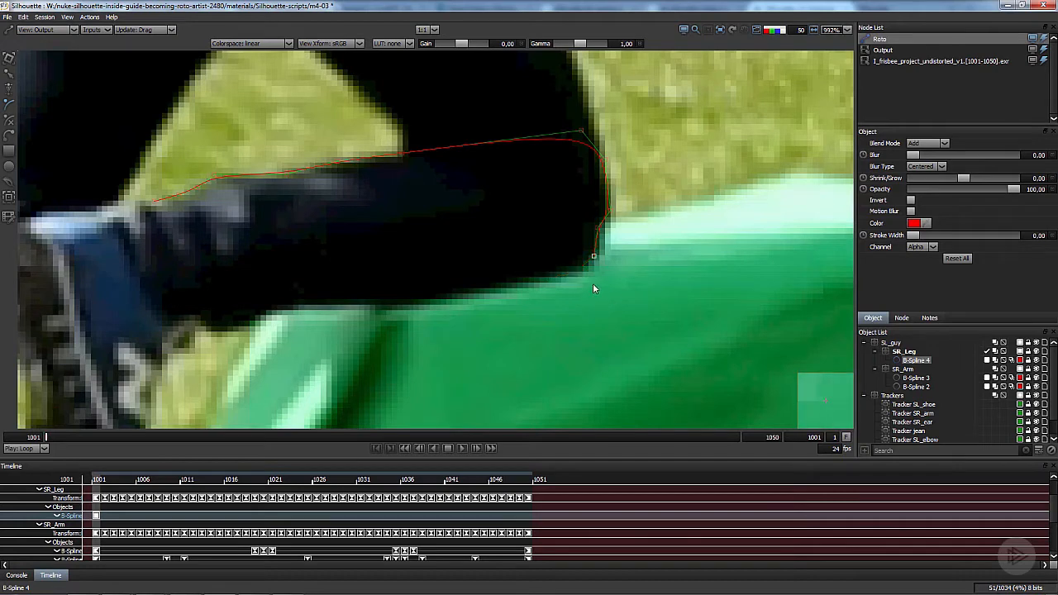
{"action": "scroll", "coordinate": [590, 272], "scroll_direction": "up", "scroll_amount": 2}
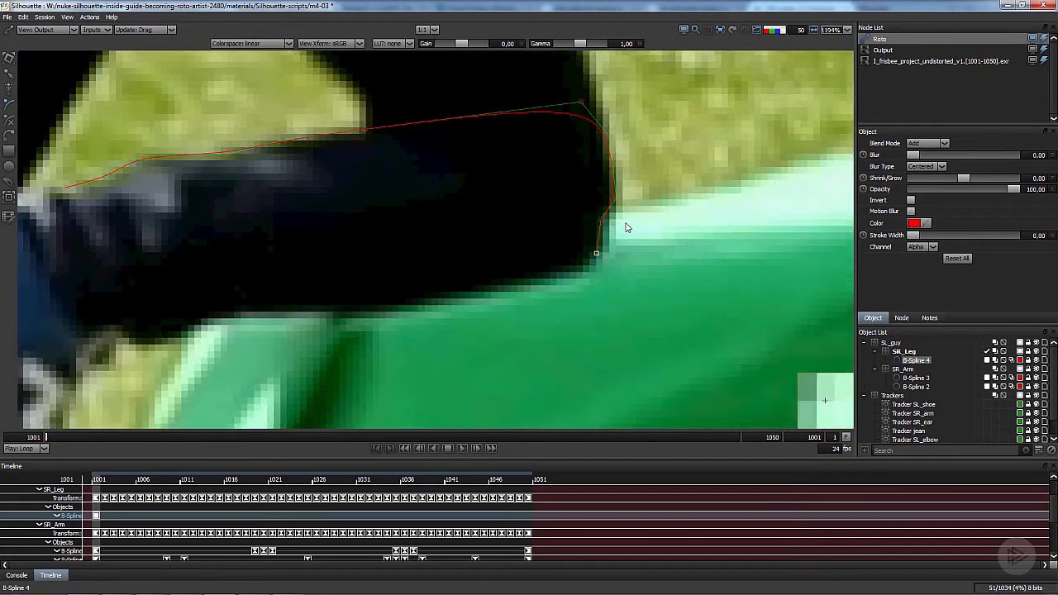
{"action": "key", "text": "ctrl+z"}
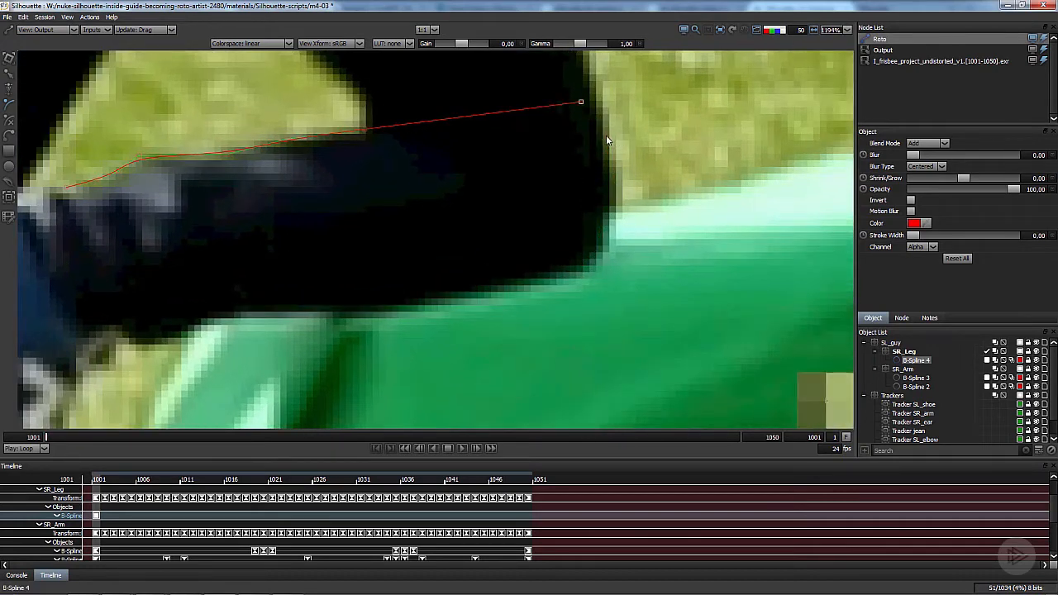
Trace the spline down the front of the bent knee and back along the underside of the lower leg.
{"action": "left_click", "coordinate": [600, 167]}
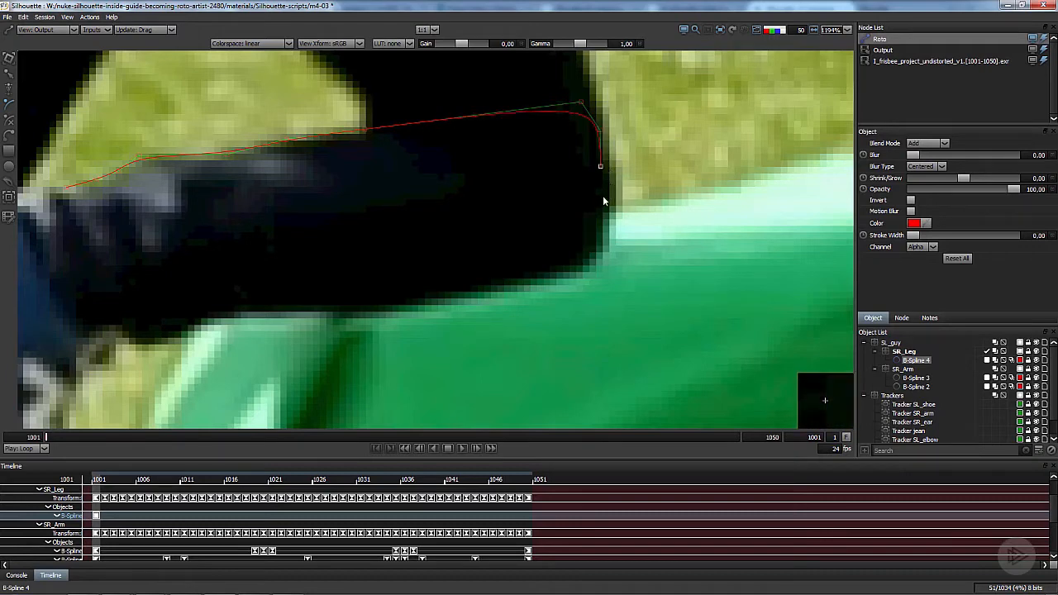
{"action": "left_click", "coordinate": [596, 212]}
{"action": "left_click", "coordinate": [446, 287]}
{"action": "left_click_drag", "start_coordinate": [446, 287], "coordinate": [585, 215]}
{"action": "left_click", "coordinate": [485, 230]}
{"action": "left_click", "coordinate": [453, 228]}
{"action": "left_click", "coordinate": [396, 229]}
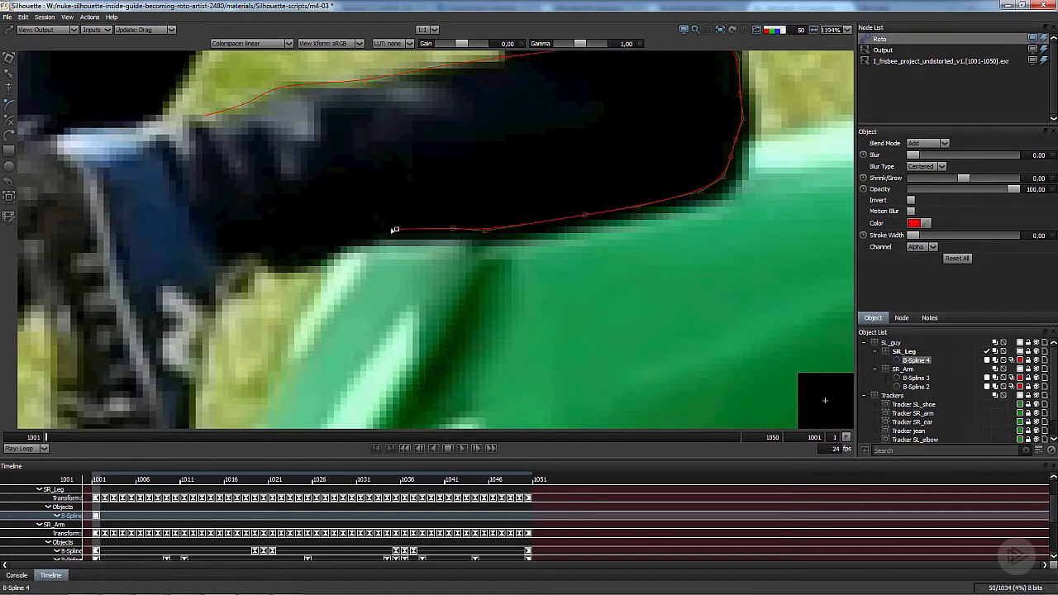
Continue the spline around the trouser cuff at the ankle and close it at its starting point.
{"action": "left_click", "coordinate": [340, 243]}
{"action": "left_click", "coordinate": [306, 258]}
{"action": "left_click", "coordinate": [281, 262]}
{"action": "left_click", "coordinate": [175, 239]}
{"action": "left_click", "coordinate": [134, 147]}
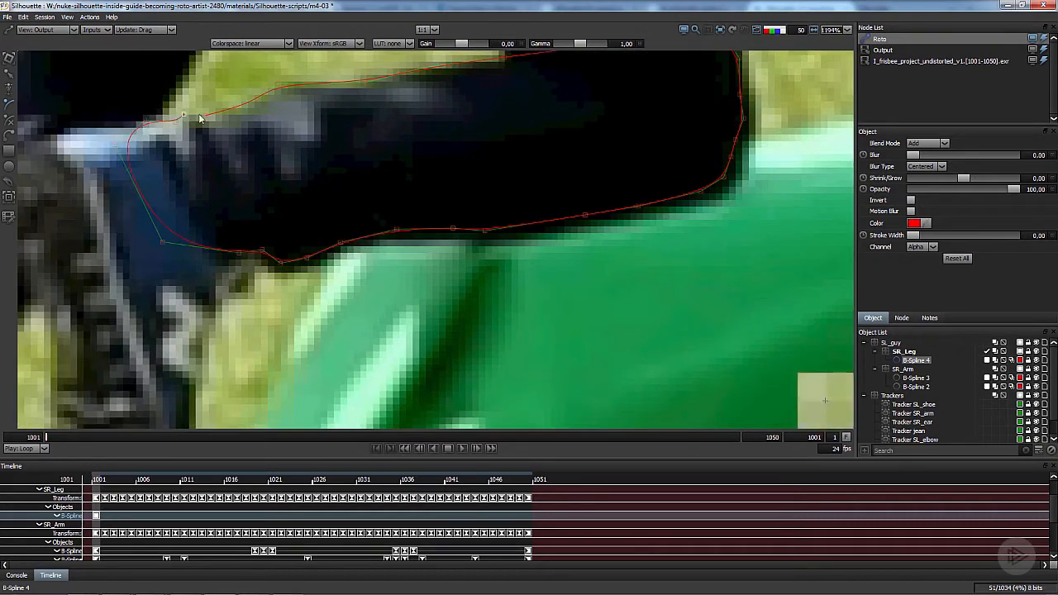
{"action": "left_click", "coordinate": [218, 117]}
Show the matte overlay and invert the lower-leg spline to inspect its edges.
{"action": "scroll", "coordinate": [446, 283], "scroll_direction": "down", "scroll_amount": 2}
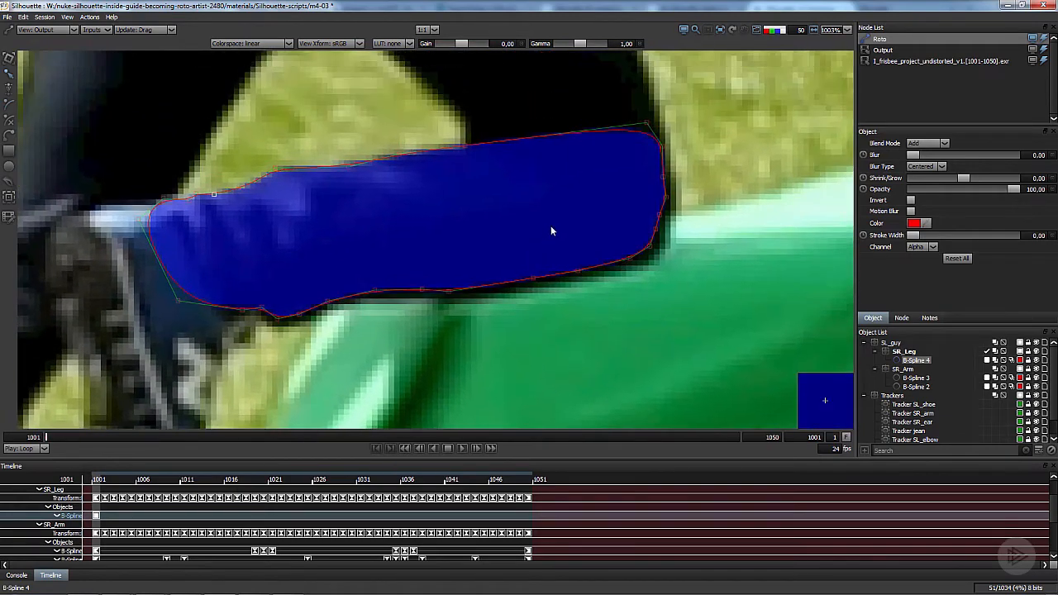
{"action": "key", "text": "a"}
{"action": "scroll", "coordinate": [529, 256], "scroll_direction": "down", "scroll_amount": 2}
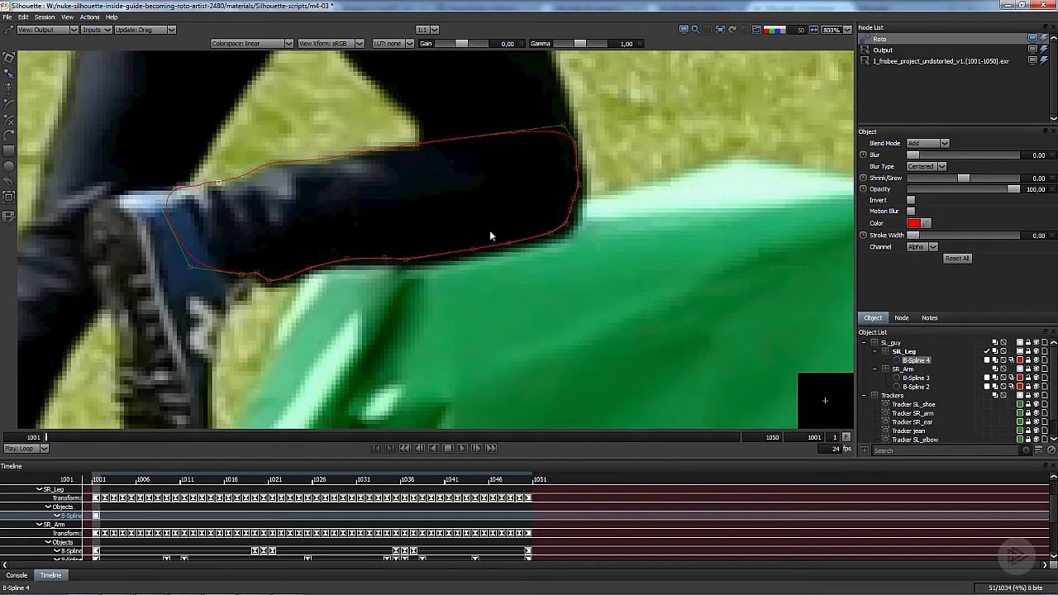
{"action": "key", "text": "a"}
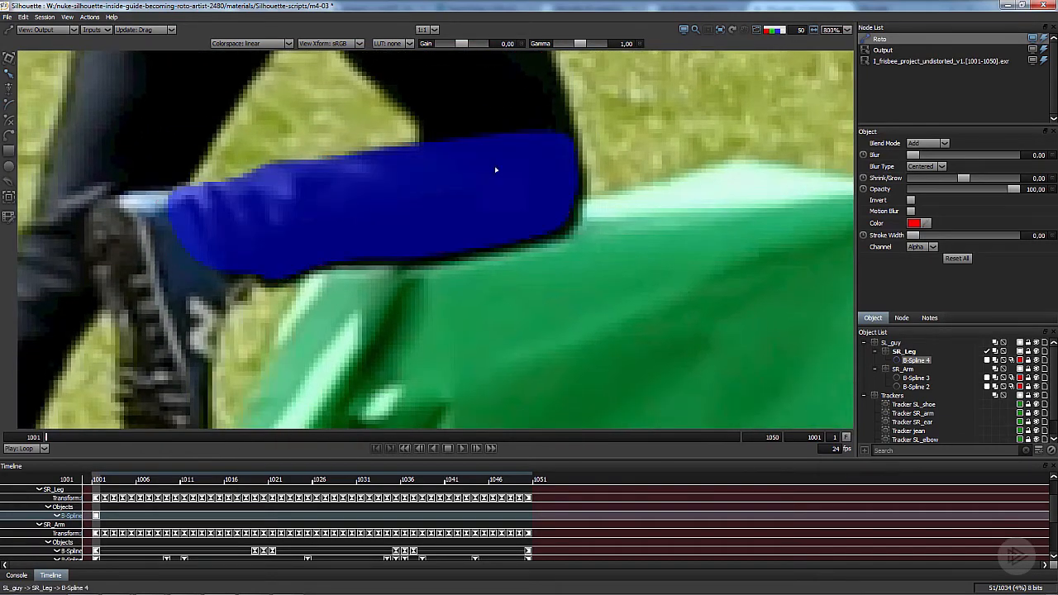
{"action": "left_click", "coordinate": [909, 201]}
{"action": "scroll", "coordinate": [446, 305], "scroll_direction": "down", "scroll_amount": 2}
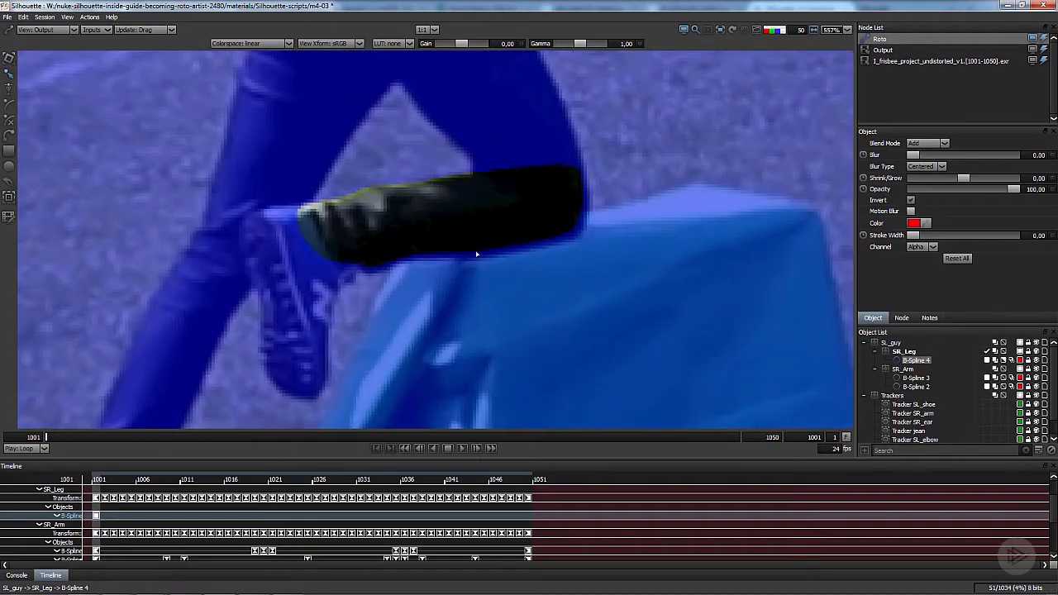
{"action": "scroll", "coordinate": [519, 257], "scroll_direction": "up", "scroll_amount": 2}
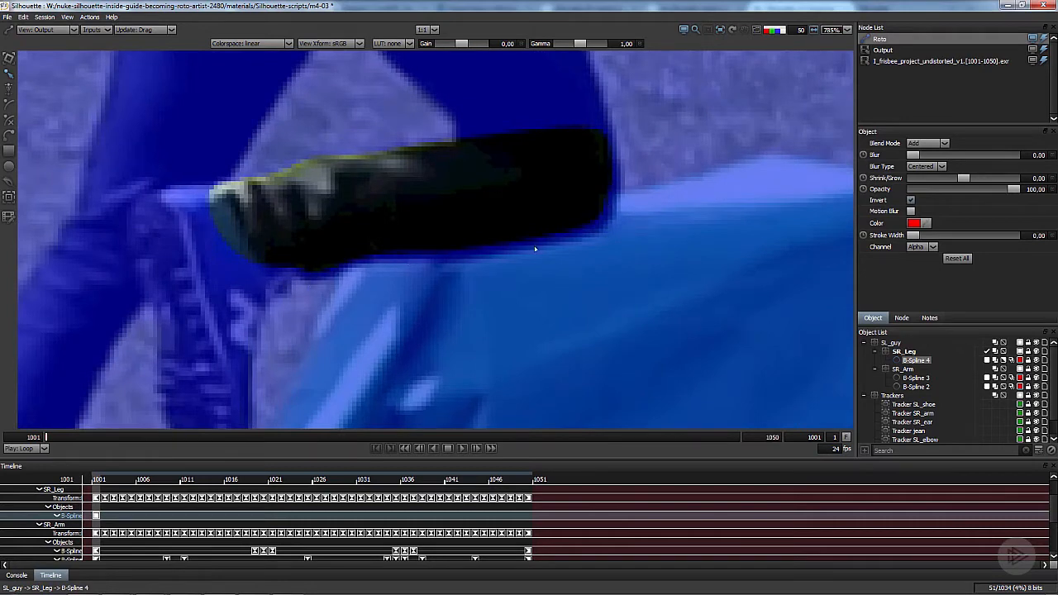
Move the spline points along the lower edge near the knee outward to the trouser edge and check the overlay.
{"action": "key", "text": "a"}
{"action": "left_click_drag", "start_coordinate": [435, 214], "coordinate": [616, 280]}
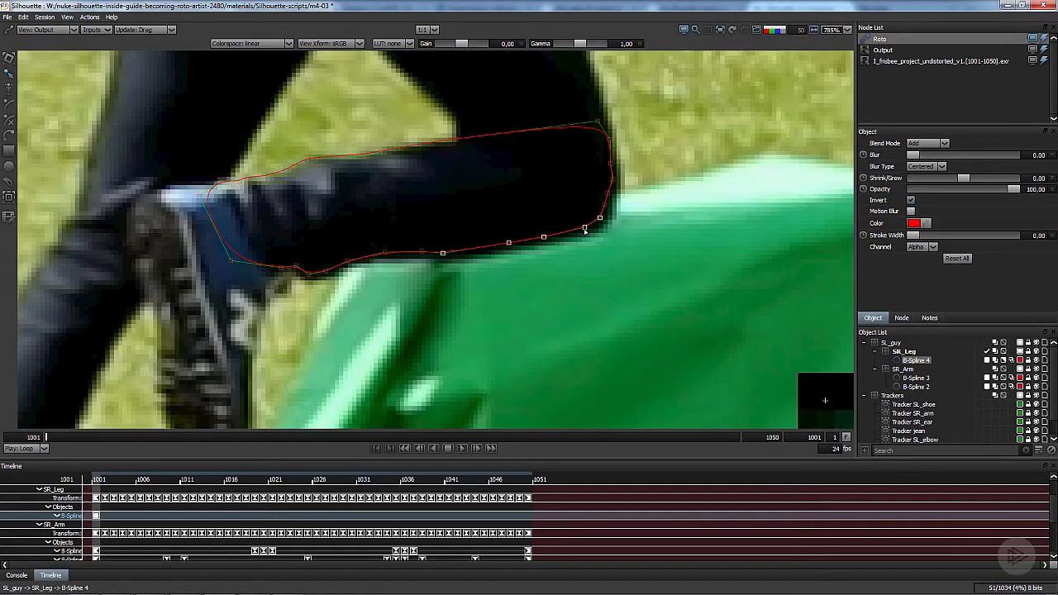
{"action": "left_click_drag", "start_coordinate": [586, 230], "coordinate": [591, 243]}
{"action": "key", "text": "a"}
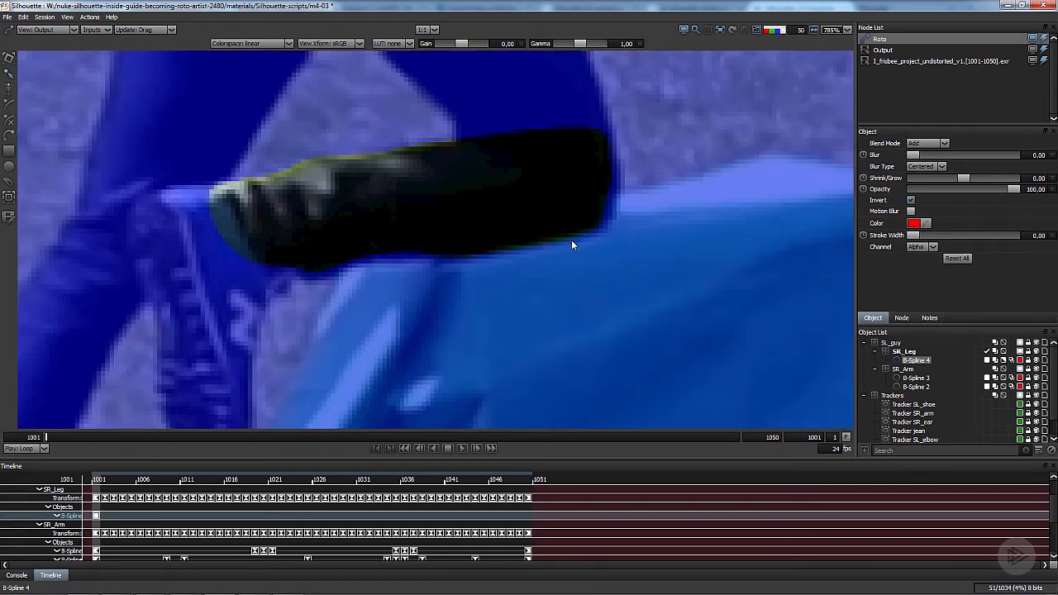
{"action": "key", "text": "a"}
At frame 1050, transform the lower-leg spline to match the leg's new position and angle.
{"action": "scroll", "coordinate": [552, 241], "scroll_direction": "down", "scroll_amount": 2}
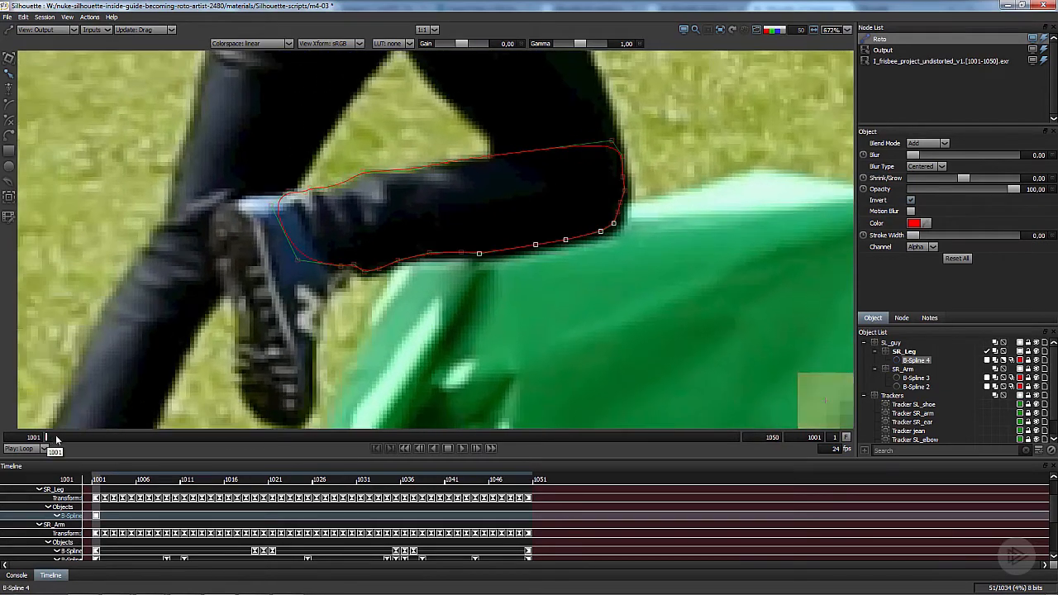
{"action": "left_click_drag", "start_coordinate": [56, 438], "coordinate": [739, 436]}
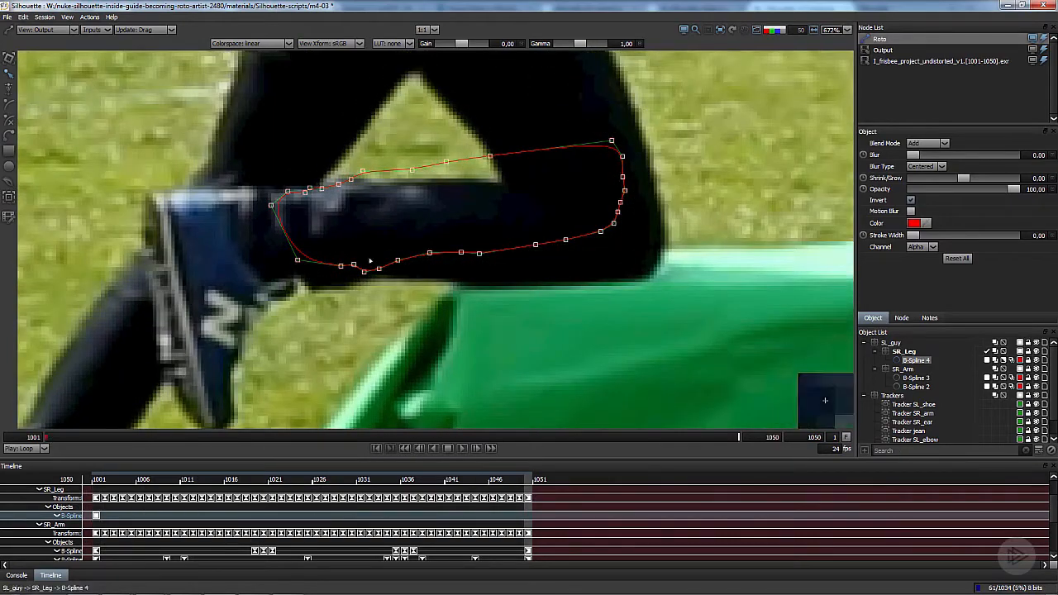
{"action": "key", "text": "t"}
{"action": "left_click", "coordinate": [304, 224], "text": "ctrl"}
{"action": "left_click_drag", "start_coordinate": [304, 224], "coordinate": [285, 228]}
{"action": "left_click_drag", "start_coordinate": [597, 159], "coordinate": [600, 197]}
{"action": "left_click_drag", "start_coordinate": [490, 223], "coordinate": [493, 247]}
{"action": "key", "text": "q"}
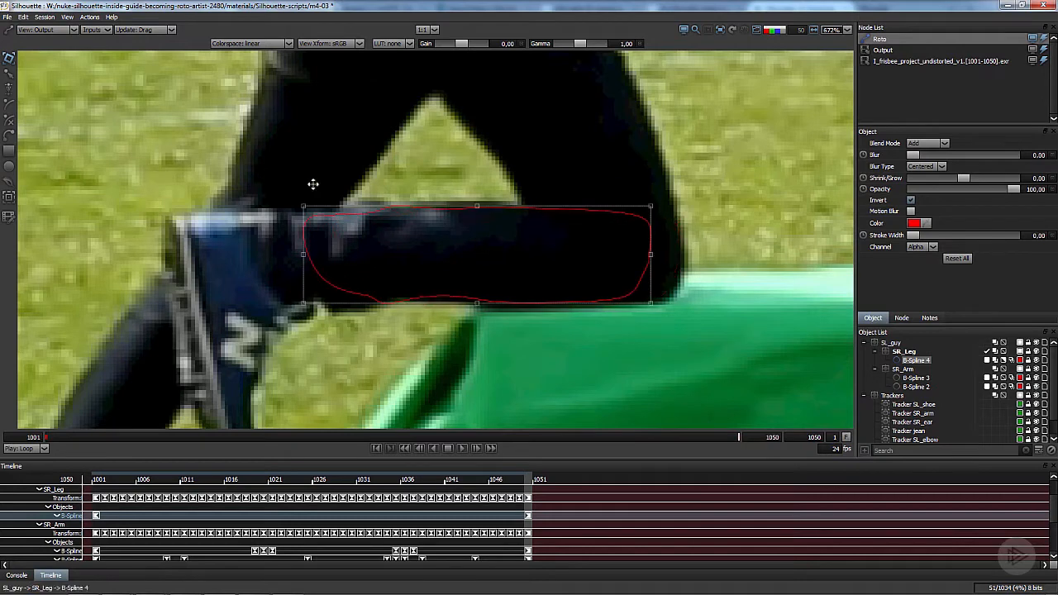
At frame 1050, show the foreground view and pull the lower-leg spline's knee, ankle and underside points out to the trouser edge.
{"action": "left_click", "coordinate": [66, 30]}
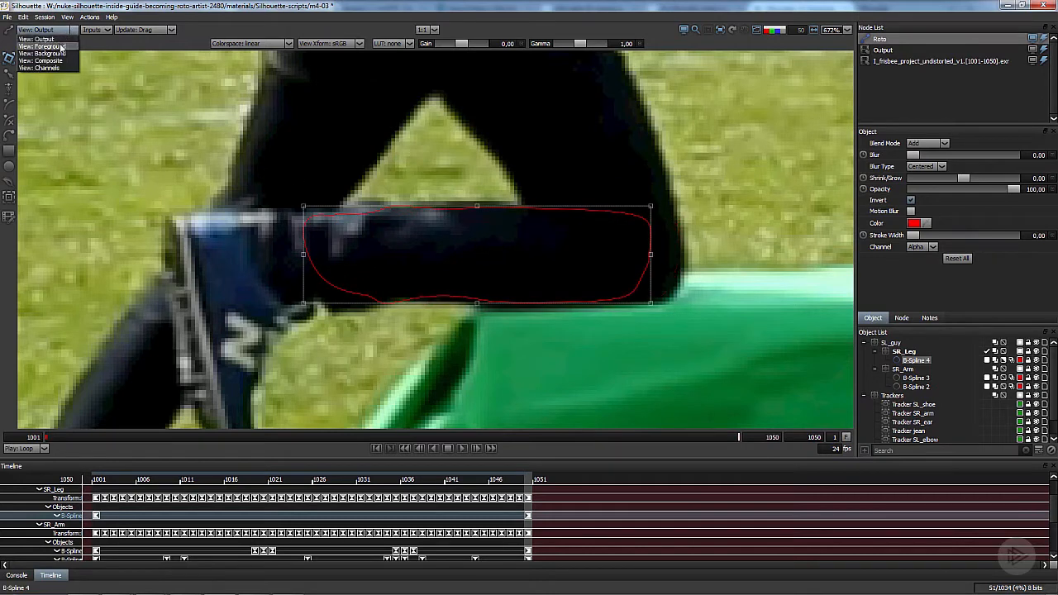
{"action": "left_click", "coordinate": [60, 47]}
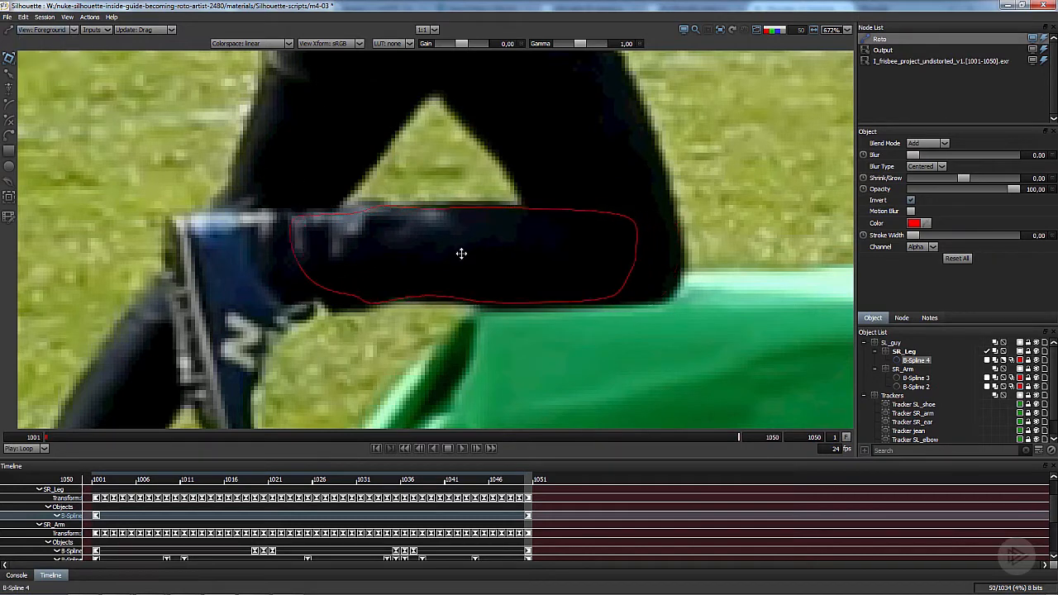
{"action": "left_click_drag", "start_coordinate": [461, 252], "coordinate": [500, 259]}
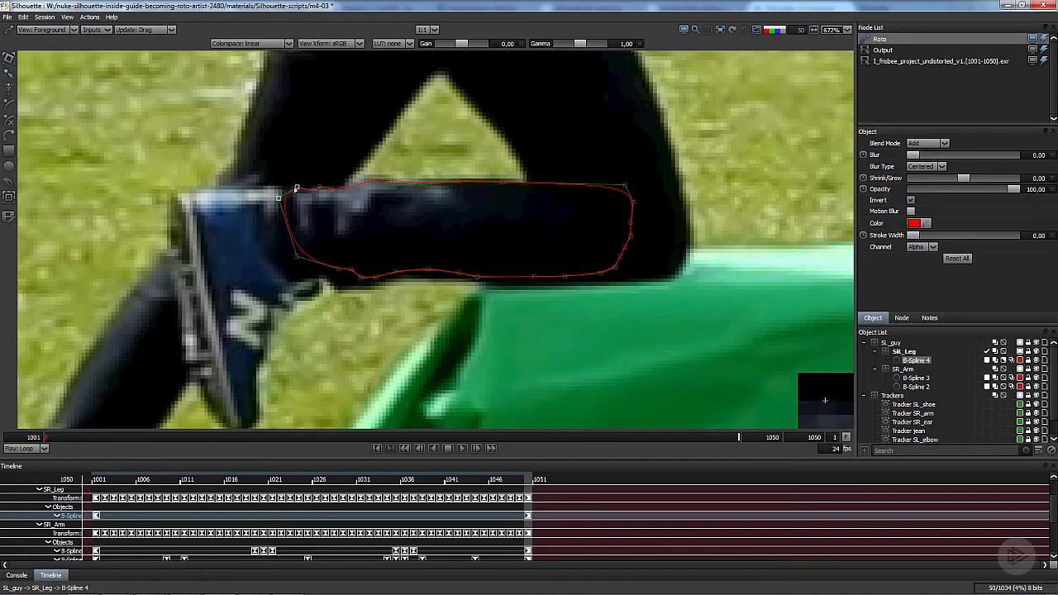
{"action": "left_click_drag", "start_coordinate": [634, 202], "coordinate": [691, 211]}
{"action": "left_click_drag", "start_coordinate": [344, 290], "coordinate": [461, 280]}
{"action": "left_click_drag", "start_coordinate": [297, 256], "coordinate": [254, 281]}
{"action": "left_click_drag", "start_coordinate": [376, 282], "coordinate": [361, 286]}
{"action": "left_click", "coordinate": [658, 281]}
At frame 1030, move the whole lower-leg spline onto the leg and adjust its knee and ankle points to the trouser edge.
{"action": "key", "text": "z"}
{"action": "key", "text": "z"}
{"action": "key", "text": "z"}
{"action": "key", "text": "z"}
{"action": "key", "text": "z"}
{"action": "key", "text": "z"}
{"action": "key", "text": "z"}
{"action": "key", "text": "z"}
{"action": "key", "text": "z"}
{"action": "key", "text": "z"}
{"action": "key", "text": "z"}
{"action": "key", "text": "z"}
{"action": "key", "text": "z"}
{"action": "key", "text": "z"}
{"action": "key", "text": "z"}
{"action": "key", "text": "z"}
{"action": "key", "text": "z"}
{"action": "key", "text": "z"}
{"action": "key", "text": "z"}
{"action": "key", "text": "z"}
{"action": "key", "text": "ctrl+a"}
{"action": "left_click_drag", "start_coordinate": [514, 223], "coordinate": [499, 209]}
{"action": "left_click_drag", "start_coordinate": [701, 163], "coordinate": [585, 263]}
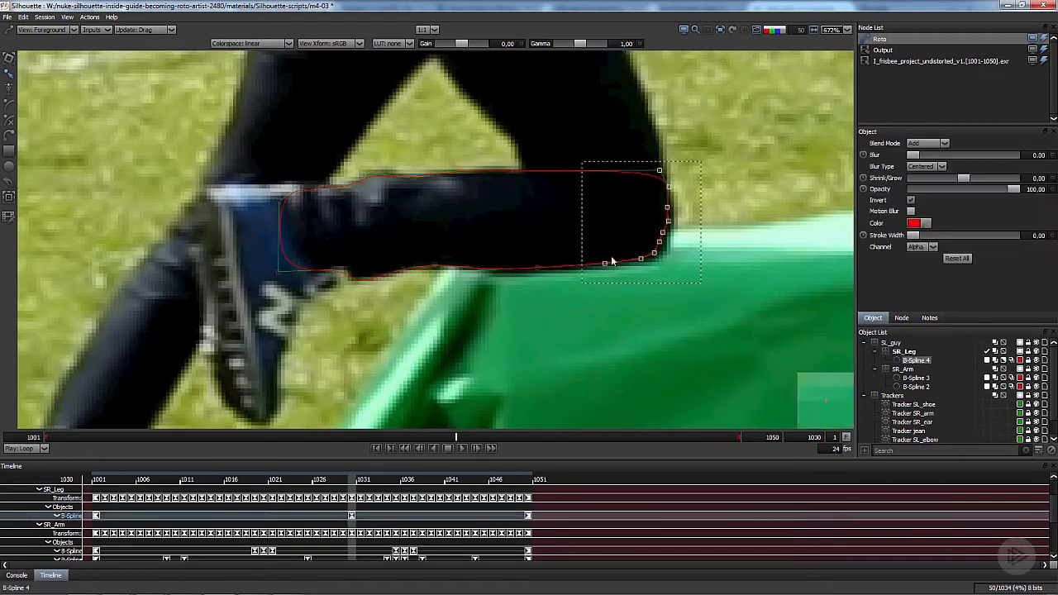
{"action": "left_click", "coordinate": [666, 188]}
{"action": "left_click", "coordinate": [345, 270]}
Try shifting all points of the lower-leg spline slightly at frame 1041.
{"action": "left_click_drag", "start_coordinate": [456, 437], "coordinate": [611, 437]}
{"action": "left_click_drag", "start_coordinate": [717, 136], "coordinate": [244, 327]}
{"action": "left_click_drag", "start_coordinate": [570, 230], "coordinate": [567, 235]}
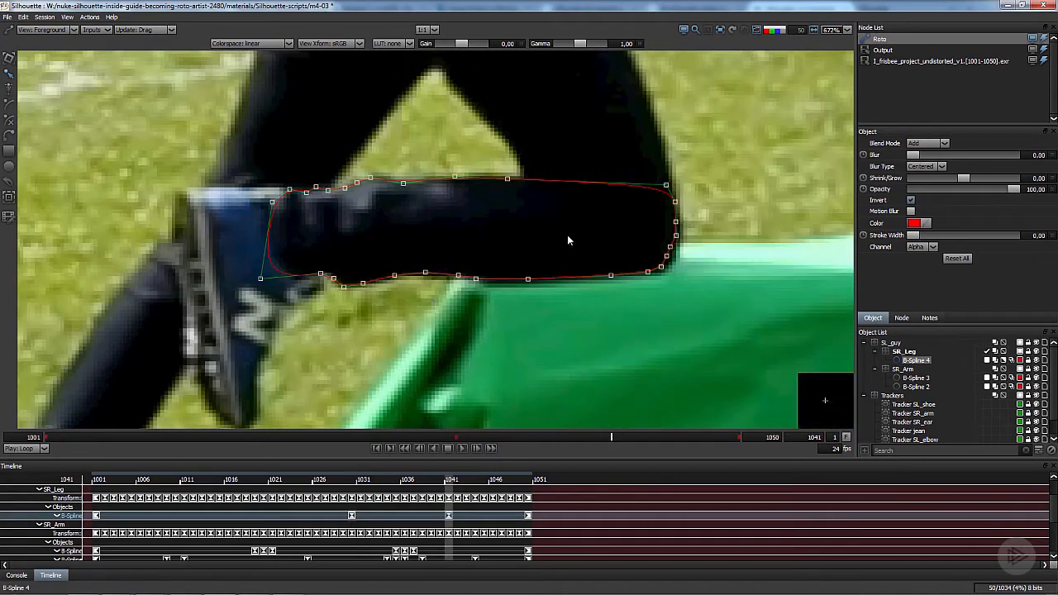
At frame 1012, select all points of the lower-leg spline and fit it to the leg.
{"action": "left_click_drag", "start_coordinate": [611, 437], "coordinate": [201, 437]}
{"action": "left_click_drag", "start_coordinate": [727, 130], "coordinate": [242, 338]}
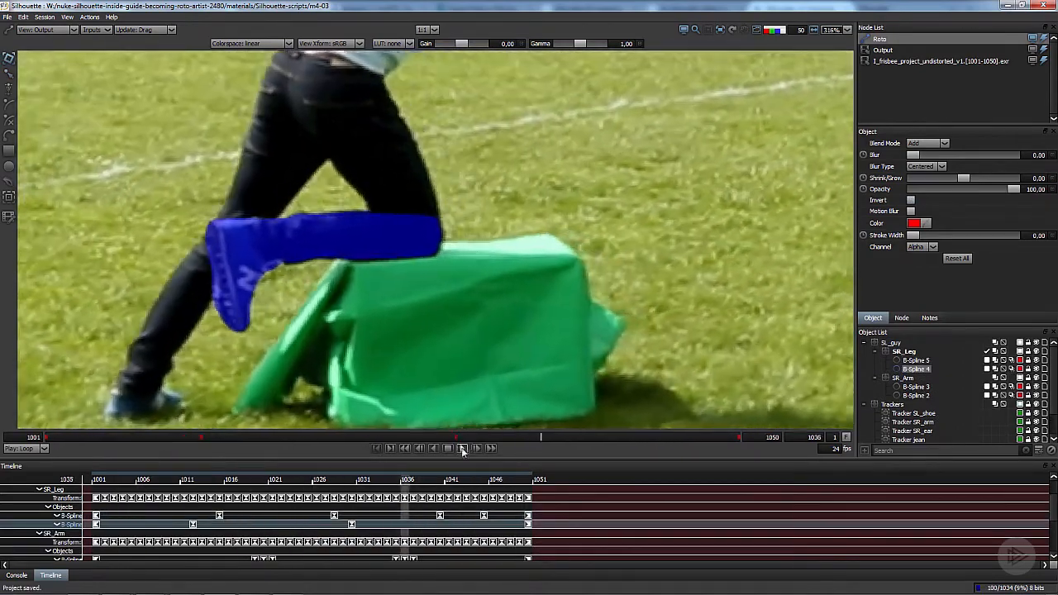
At frame 1001, show the foreground view and reshape the points along the upper edge of the lower-leg spline.
{"action": "left_click", "coordinate": [68, 436]}
{"action": "left_click_drag", "start_coordinate": [69, 436], "coordinate": [27, 435]}
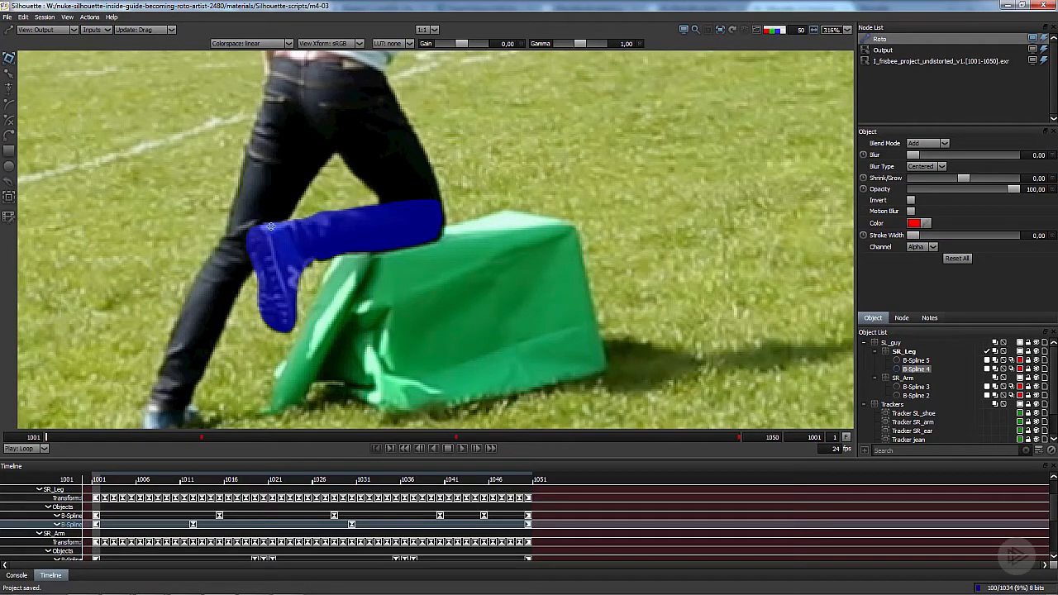
{"action": "key", "text": "1"}
{"action": "left_click_drag", "start_coordinate": [360, 235], "coordinate": [471, 140]}
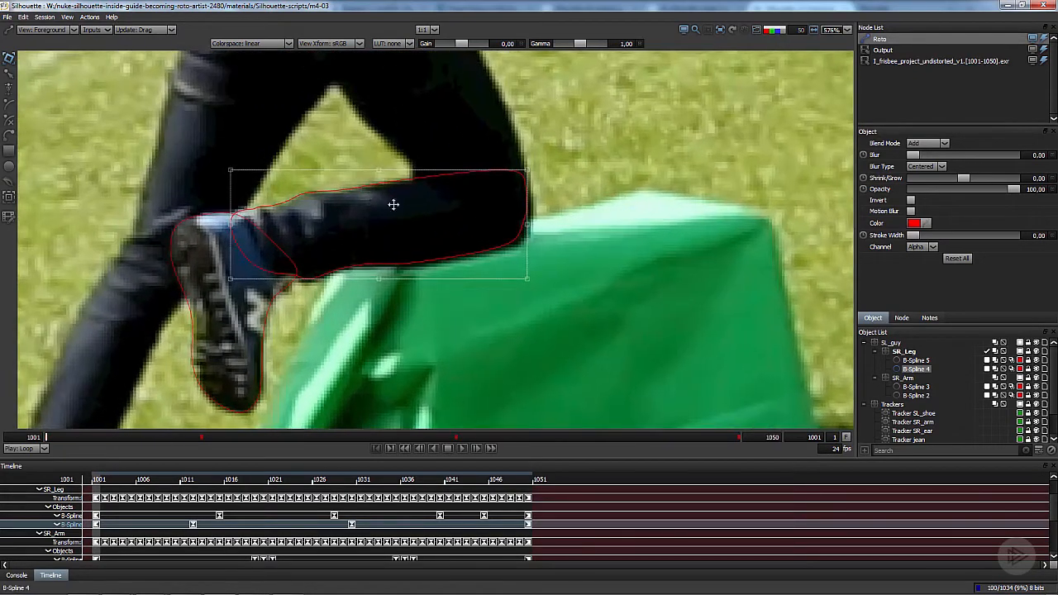
{"action": "left_click_drag", "start_coordinate": [392, 205], "coordinate": [440, 223]}
{"action": "left_click", "coordinate": [11, 75]}
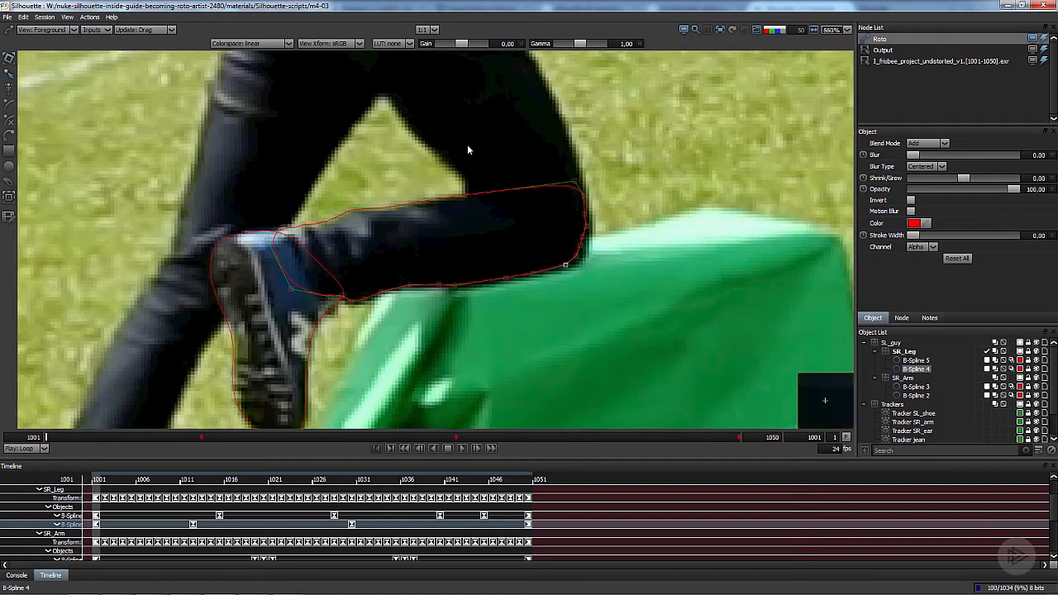
{"action": "scroll", "coordinate": [350, 207], "scroll_direction": "up", "scroll_amount": 2}
{"action": "left_click", "coordinate": [343, 203]}
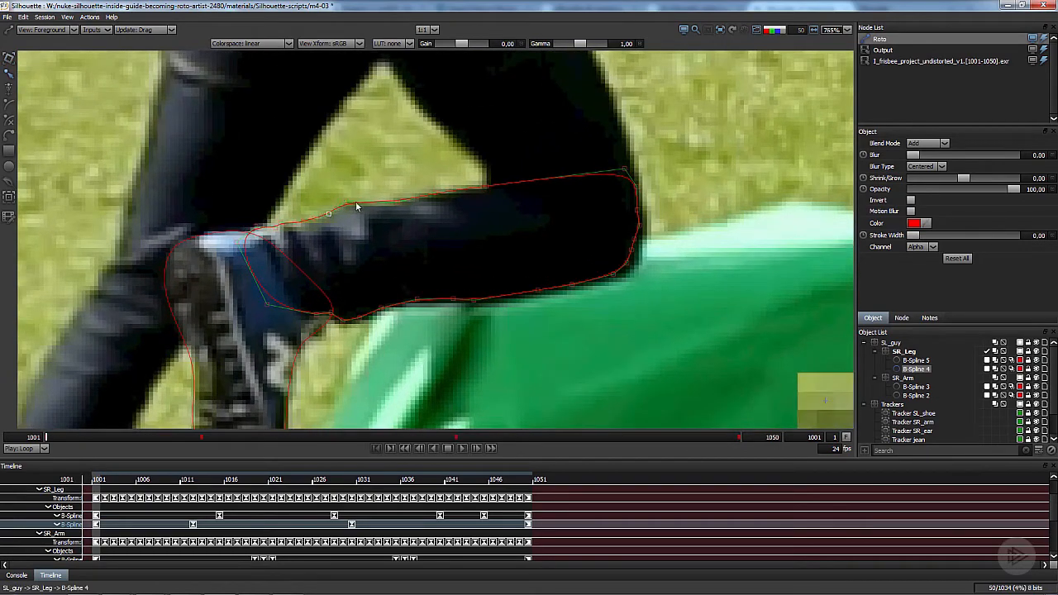
{"action": "left_click", "coordinate": [395, 205]}
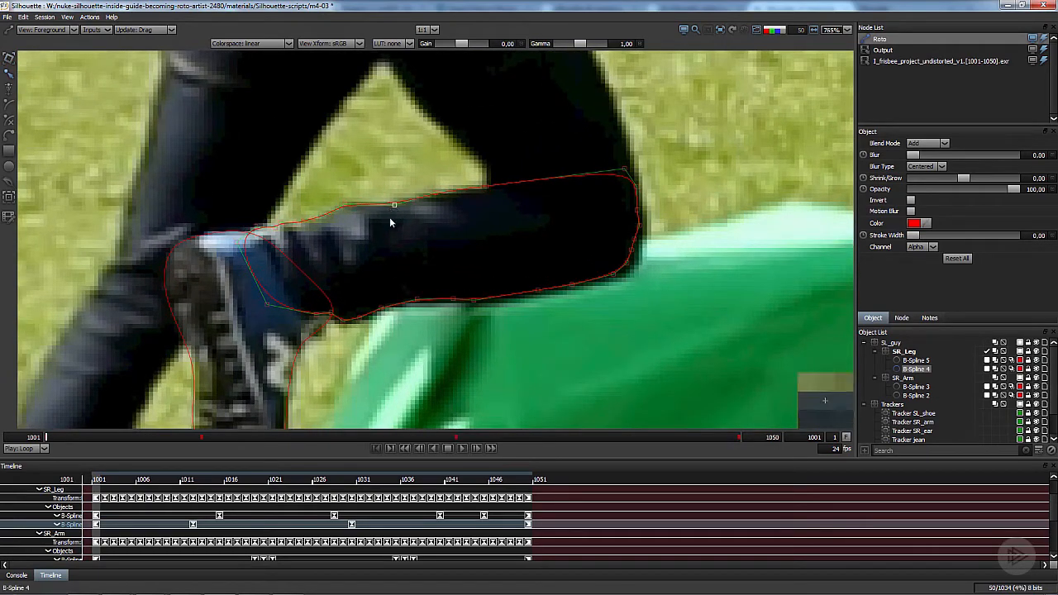
Compare the lower-leg spline's fit at frames 1001 and 1030, and examine its edges up close at frame 1001.
{"action": "left_click_drag", "start_coordinate": [62, 442], "coordinate": [456, 437]}
{"action": "left_click", "coordinate": [377, 449]}
{"action": "scroll", "coordinate": [327, 293], "scroll_direction": "up", "scroll_amount": 5}
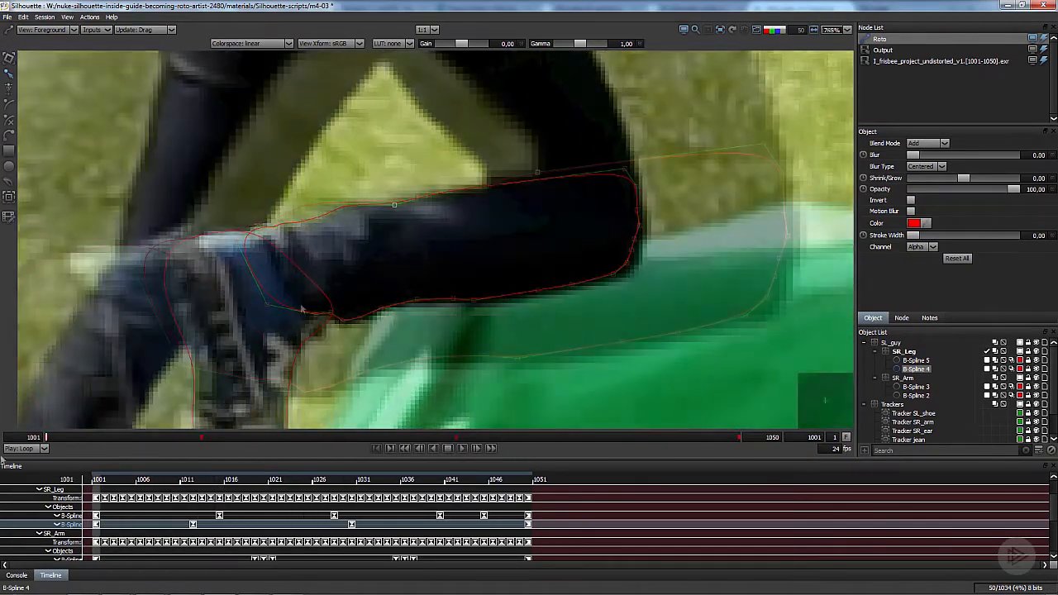
{"action": "left_click_drag", "start_coordinate": [397, 239], "coordinate": [343, 231]}
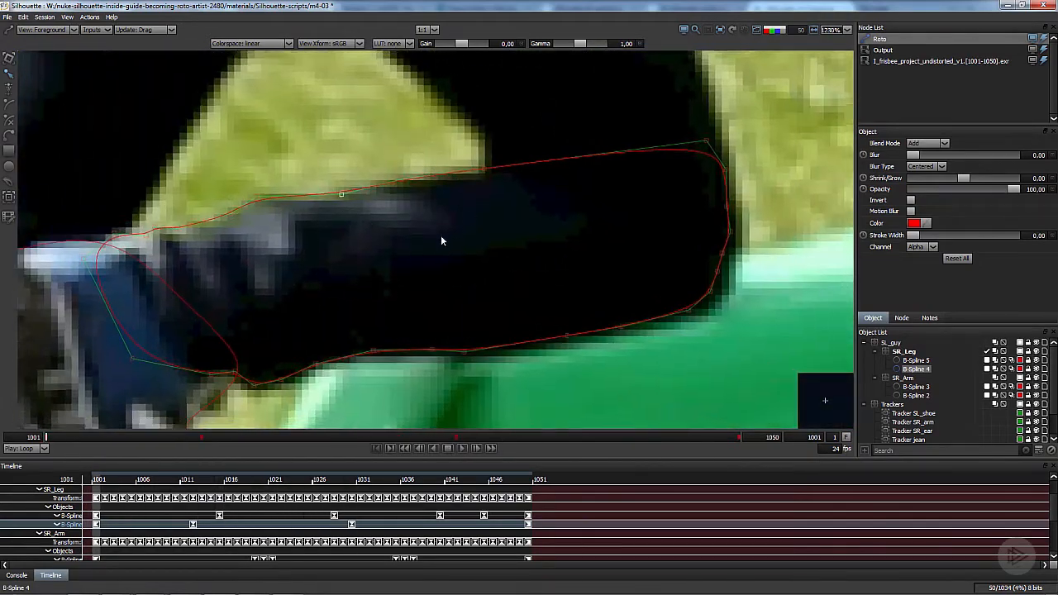
{"action": "left_click_drag", "start_coordinate": [441, 238], "coordinate": [376, 255]}
{"action": "scroll", "coordinate": [375, 256], "scroll_direction": "down", "scroll_amount": 3}
{"action": "scroll", "coordinate": [314, 331], "scroll_direction": "down", "scroll_amount": 2}
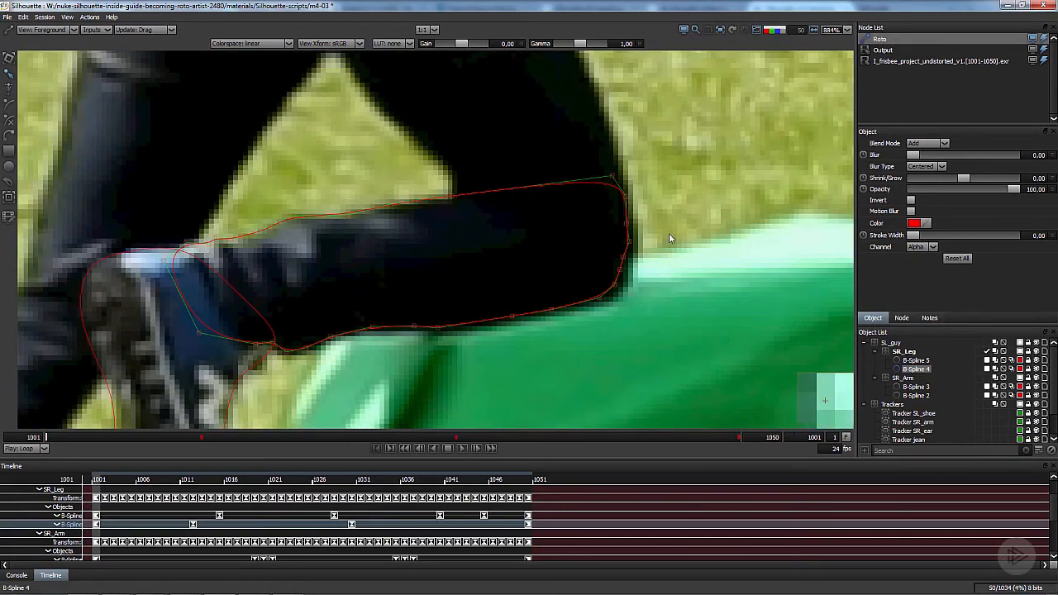
Try shifting the lower-leg spline's knee-end points inward across all frames with multi-frame editing, and check the shift at frame 1039.
{"action": "left_click_drag", "start_coordinate": [649, 162], "coordinate": [549, 332]}
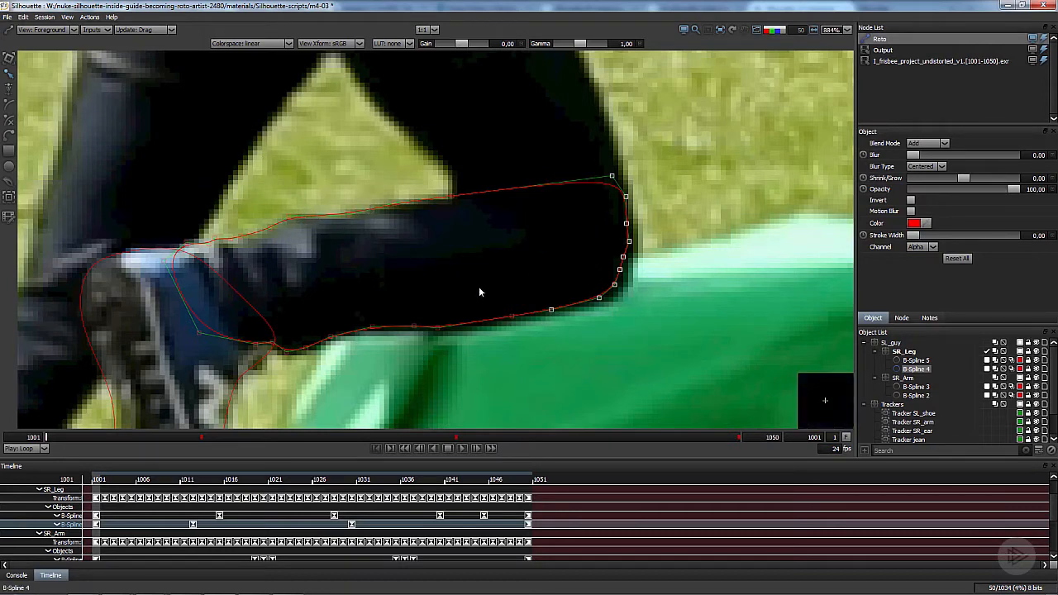
{"action": "key", "text": "m"}
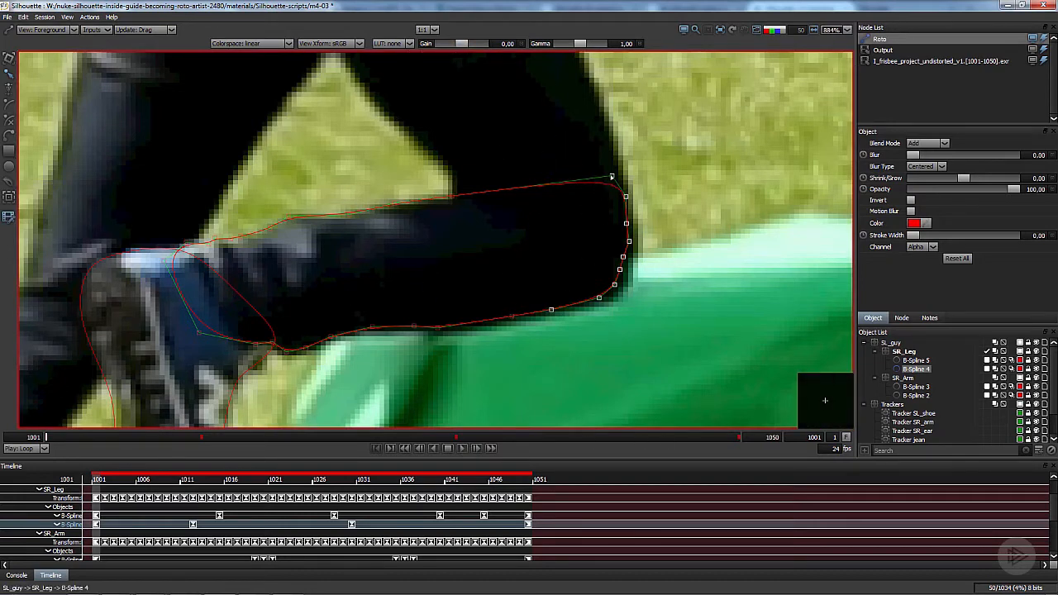
{"action": "left_click_drag", "start_coordinate": [611, 176], "coordinate": [562, 163]}
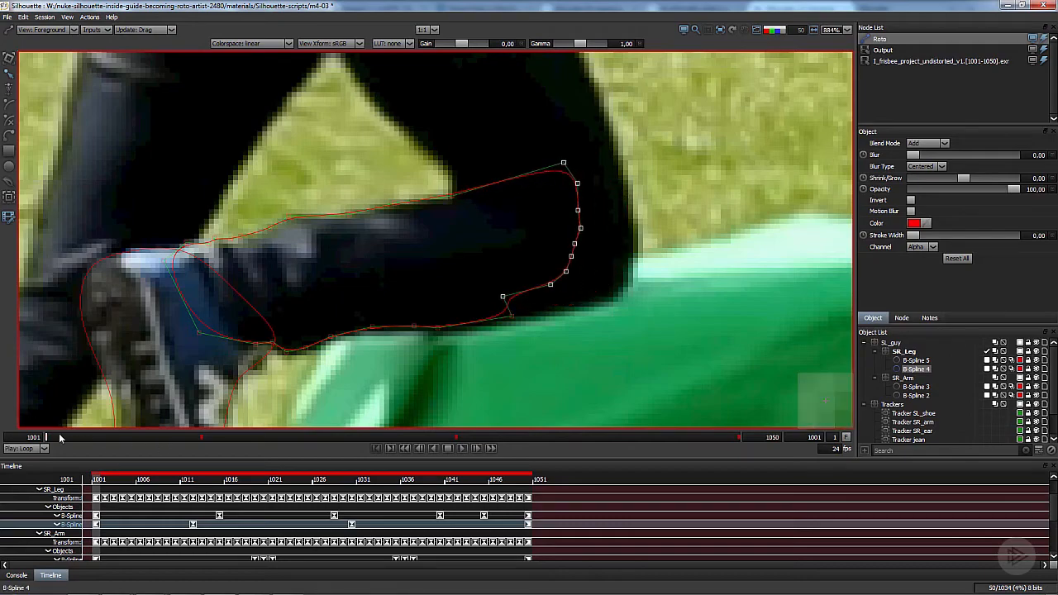
{"action": "left_click_drag", "start_coordinate": [60, 438], "coordinate": [583, 437]}
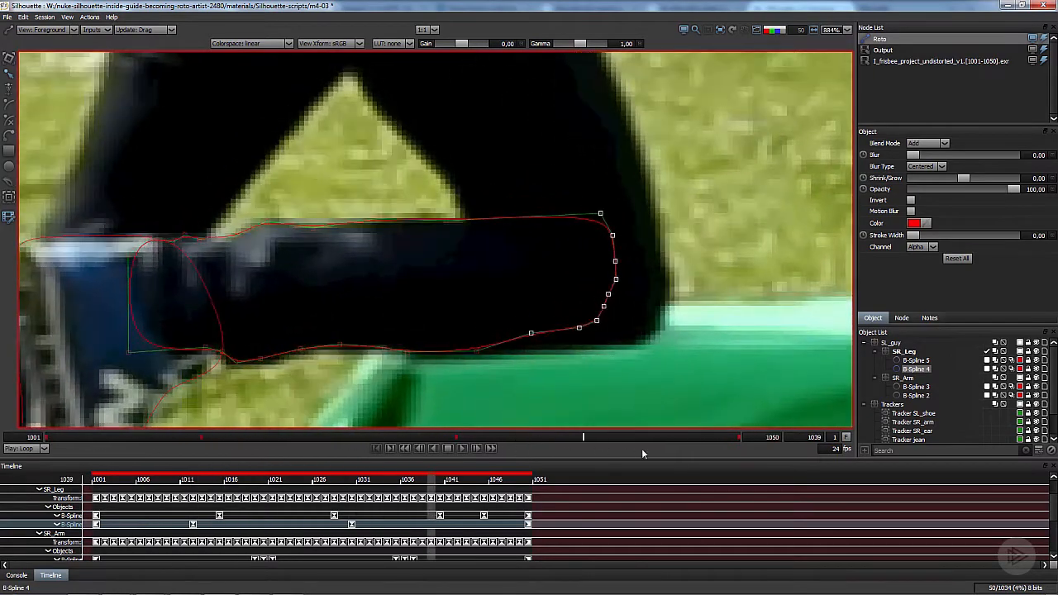
{"action": "key", "text": "space"}
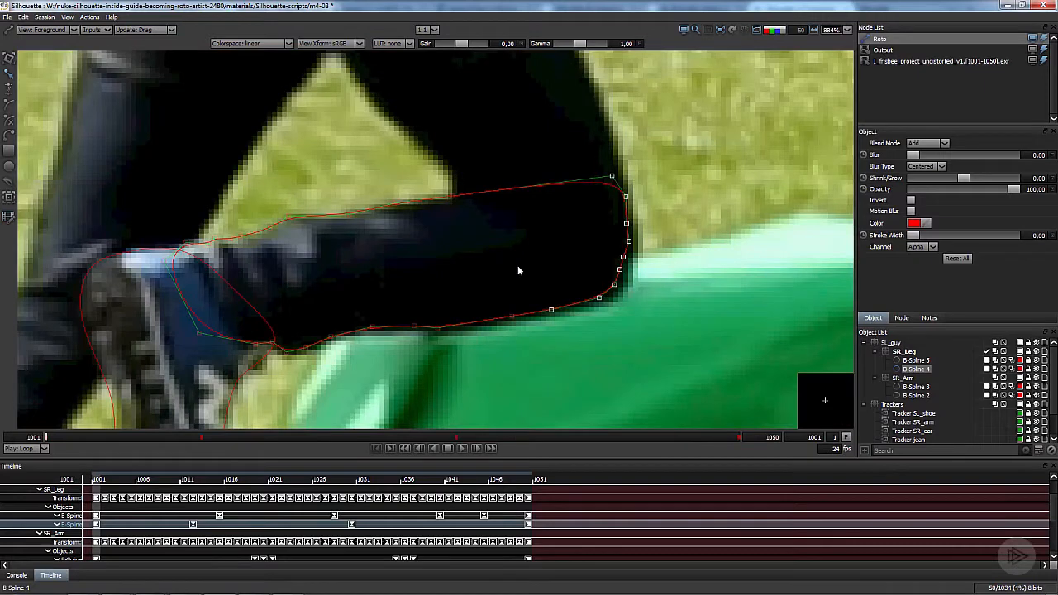
At frame 1001, reposition the spline point on the calf's upper edge so the curve follows the trouser edge.
{"action": "scroll", "coordinate": [408, 236], "scroll_direction": "up", "scroll_amount": 1}
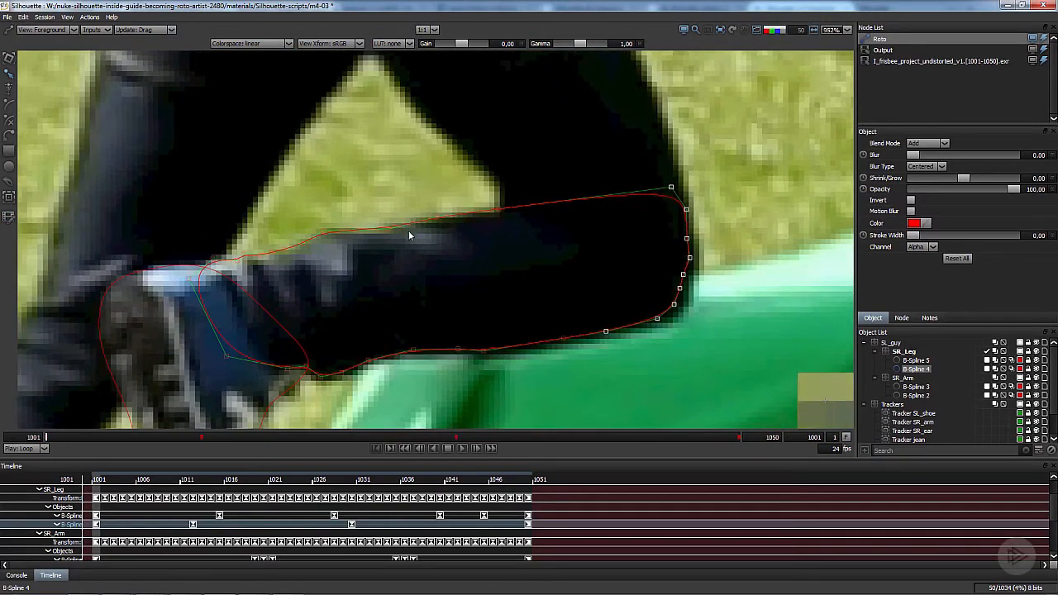
{"action": "scroll", "coordinate": [408, 230], "scroll_direction": "up", "scroll_amount": 4}
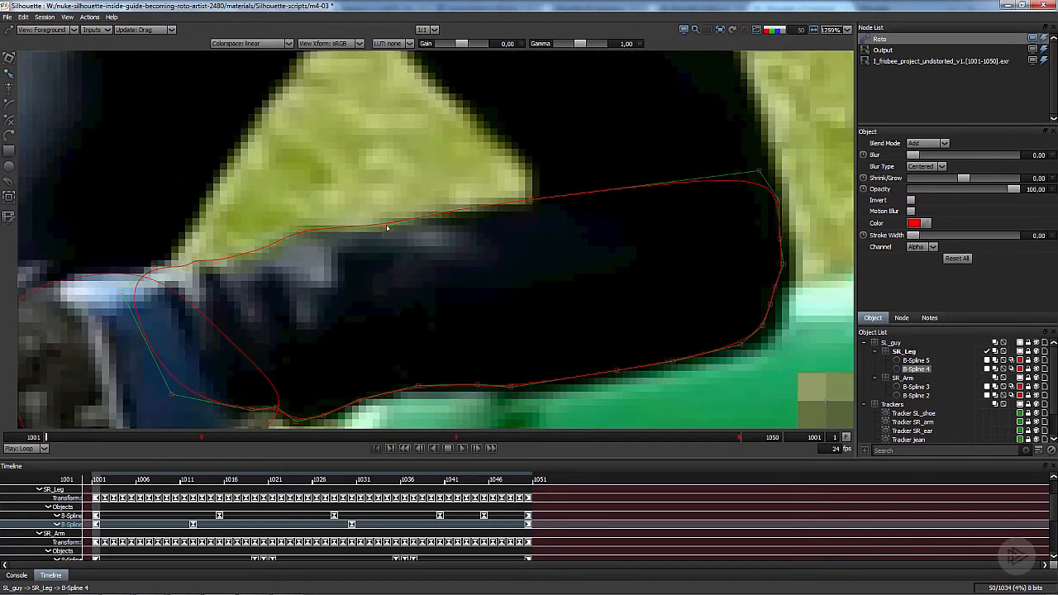
{"action": "left_click_drag", "start_coordinate": [387, 228], "coordinate": [387, 213]}
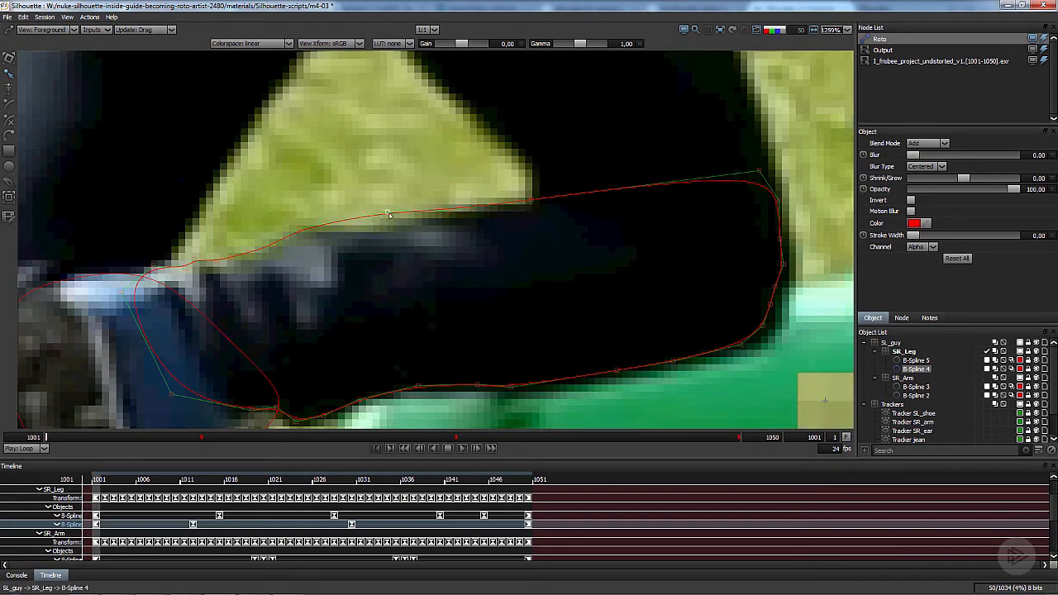
{"action": "left_click_drag", "start_coordinate": [386, 214], "coordinate": [387, 224]}
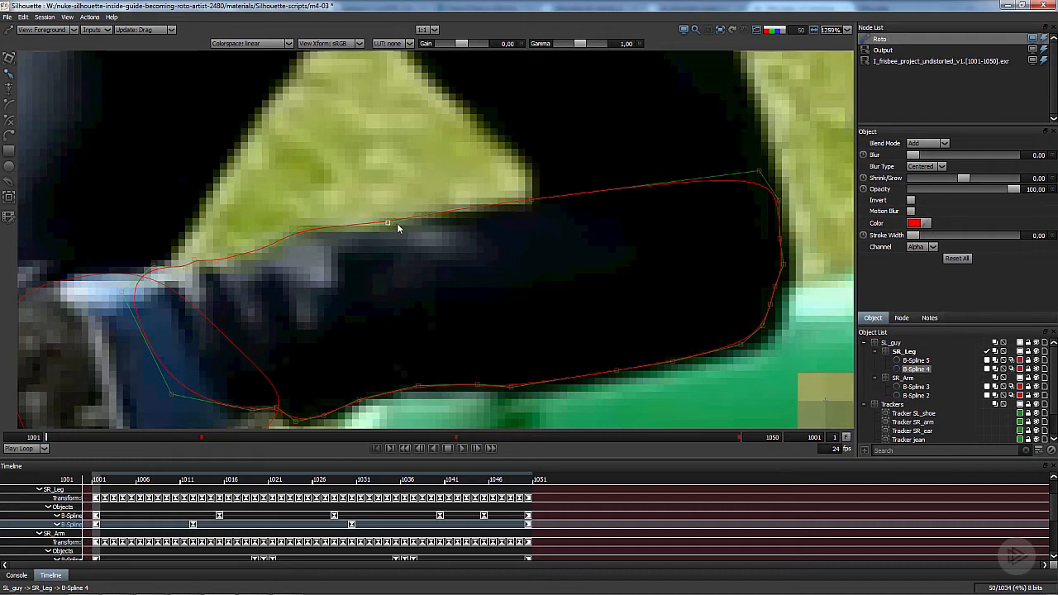